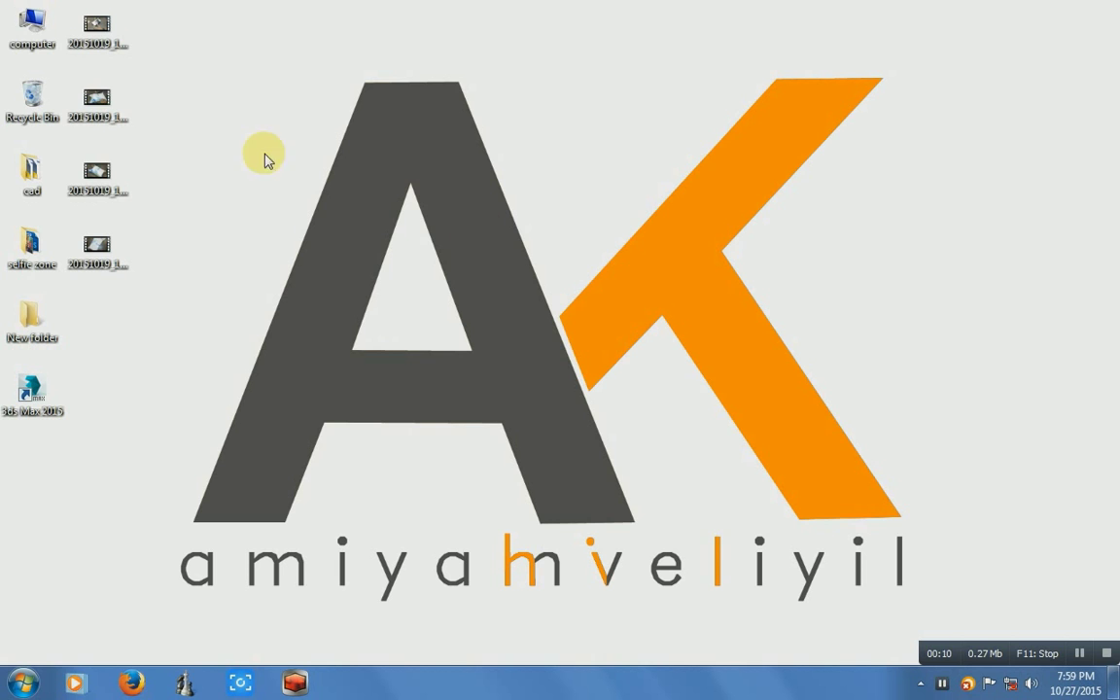
Open softs (D:) > Autodesk 3ds Max 2015 > VRay 2.50.01 Max 2015 and bring up the VRay installer's context menu
double_click(34, 24)
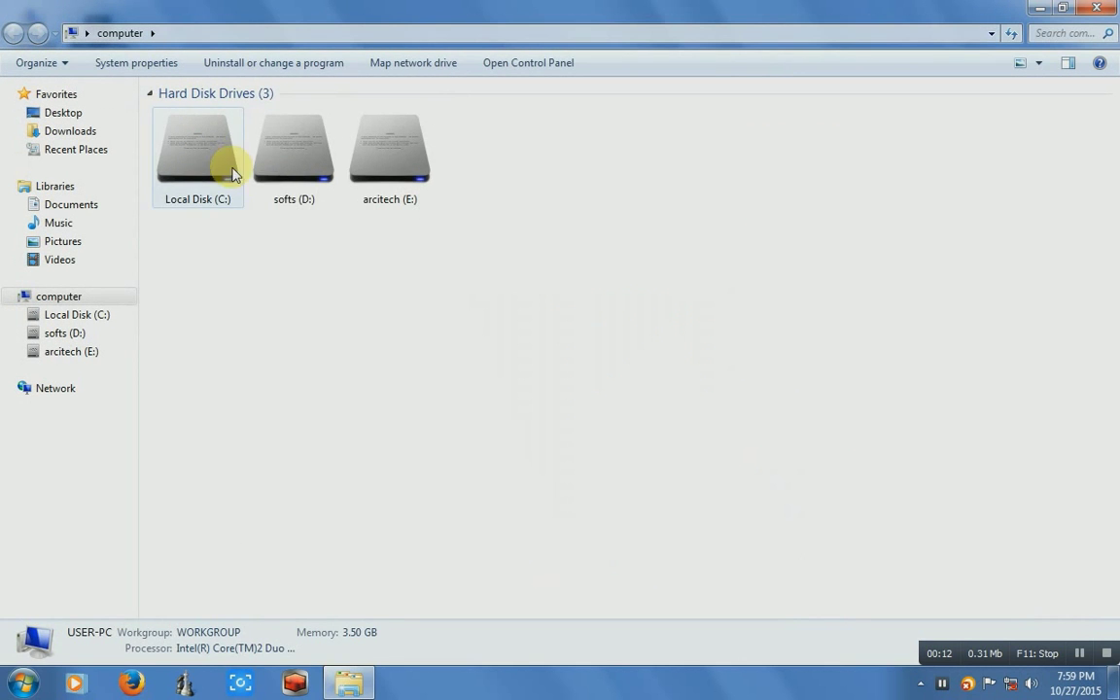
click(274, 163)
double_click(273, 164)
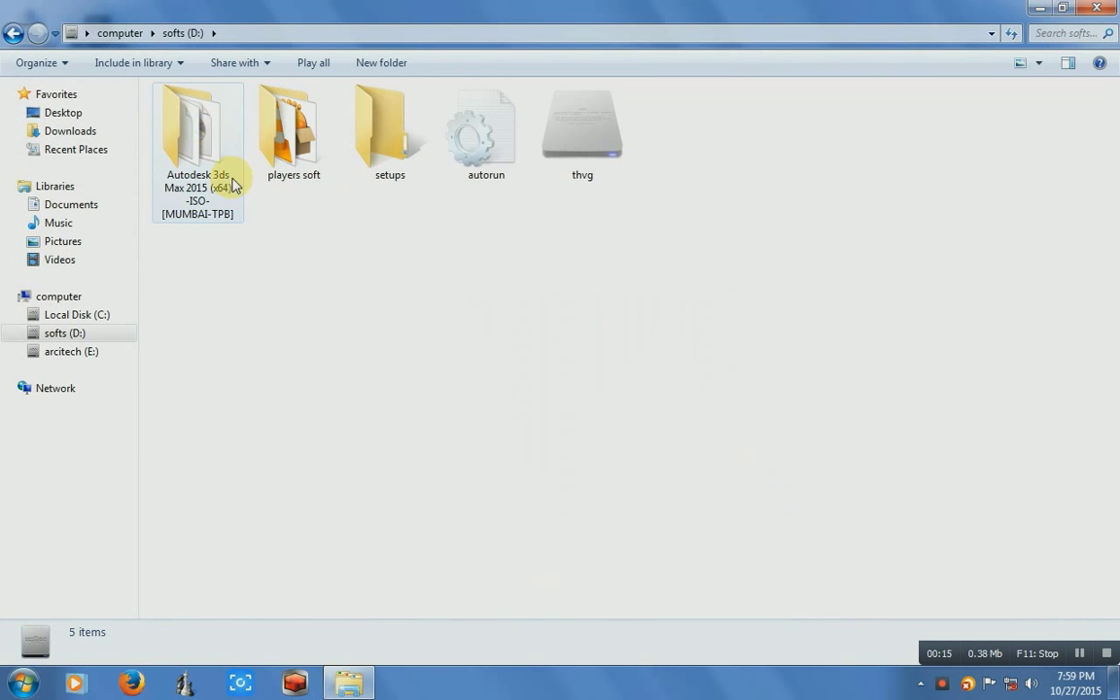
click(203, 146)
double_click(202, 146)
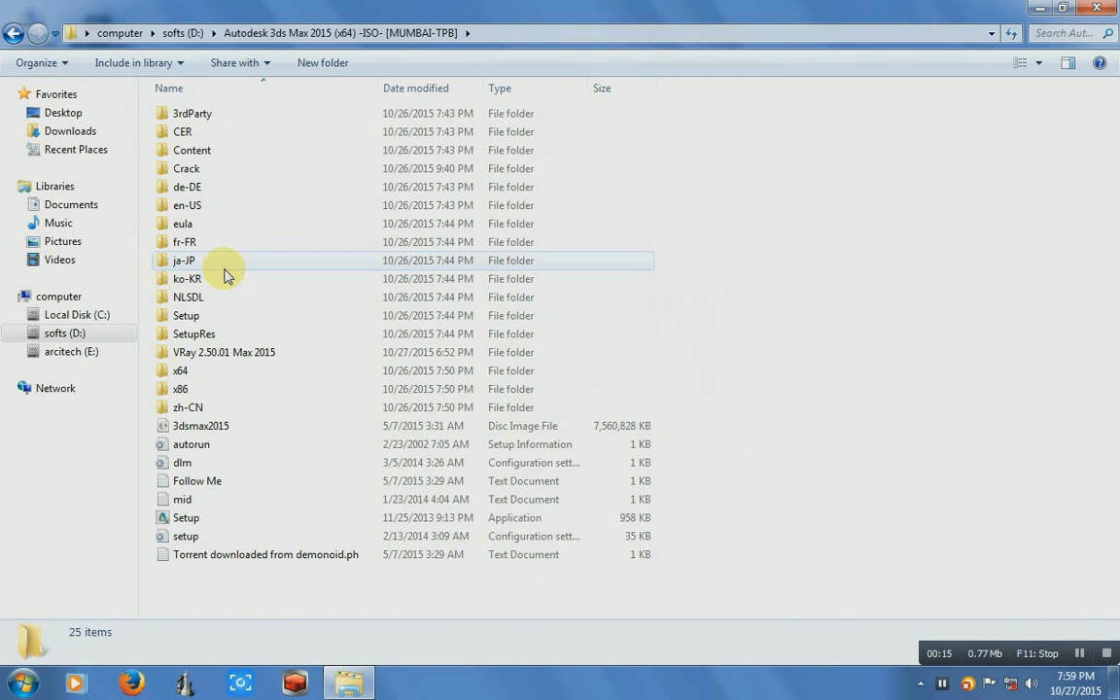
double_click(233, 358)
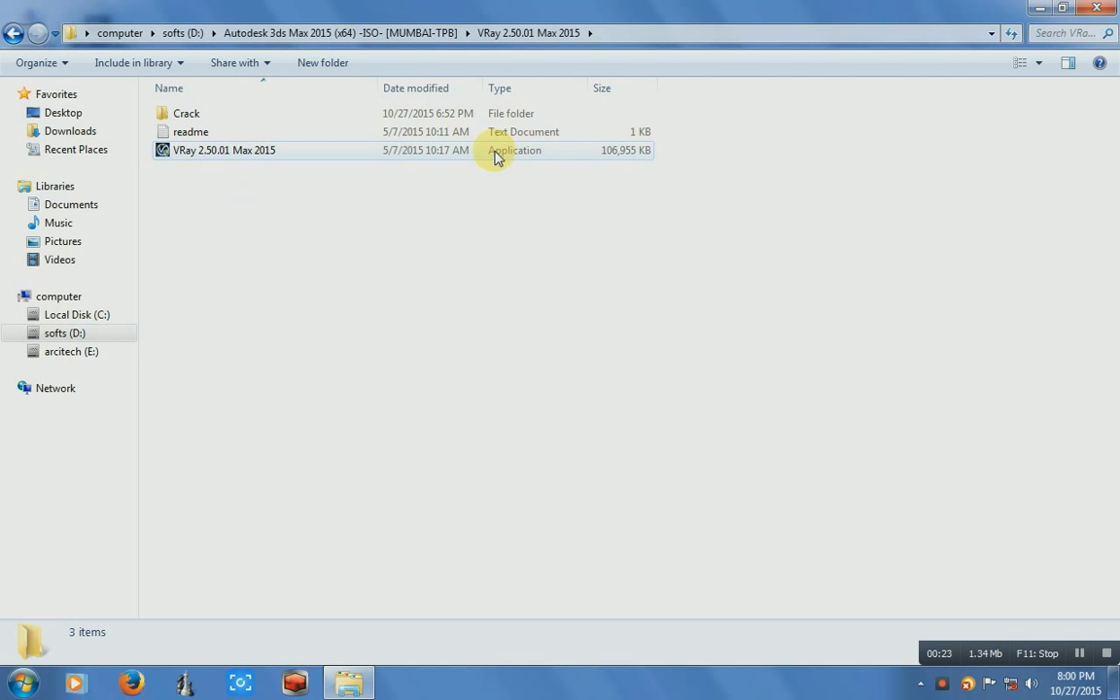
right_click(329, 159)
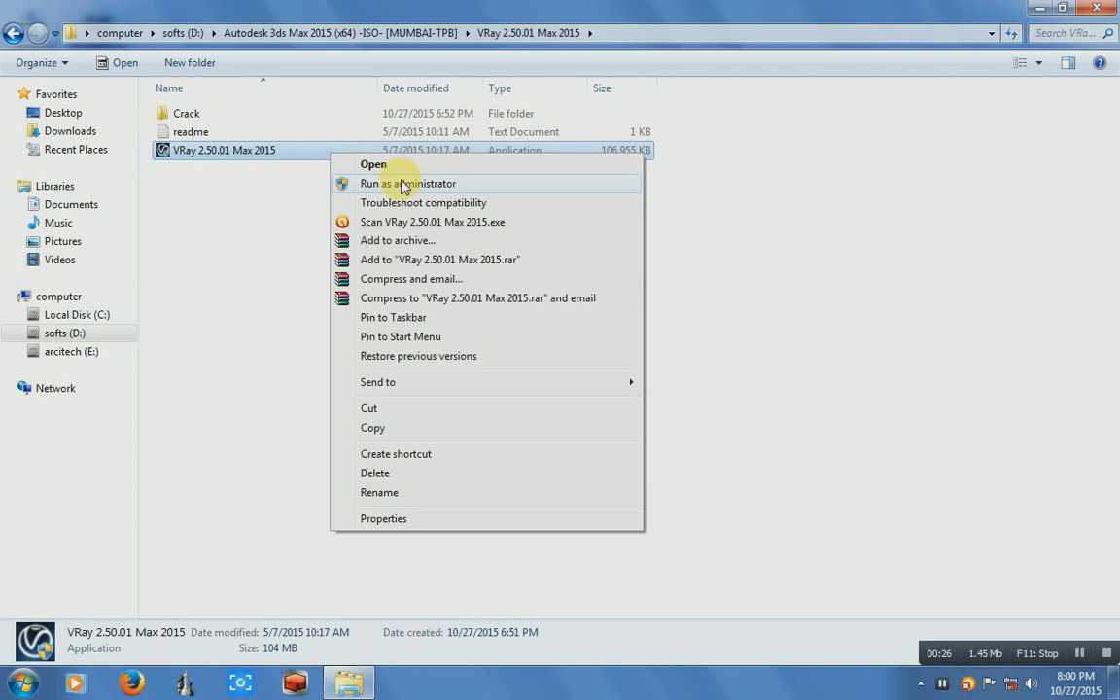
Run the V-Ray installer as administrator and accept both the V-Ray and license server agreements
click(403, 185)
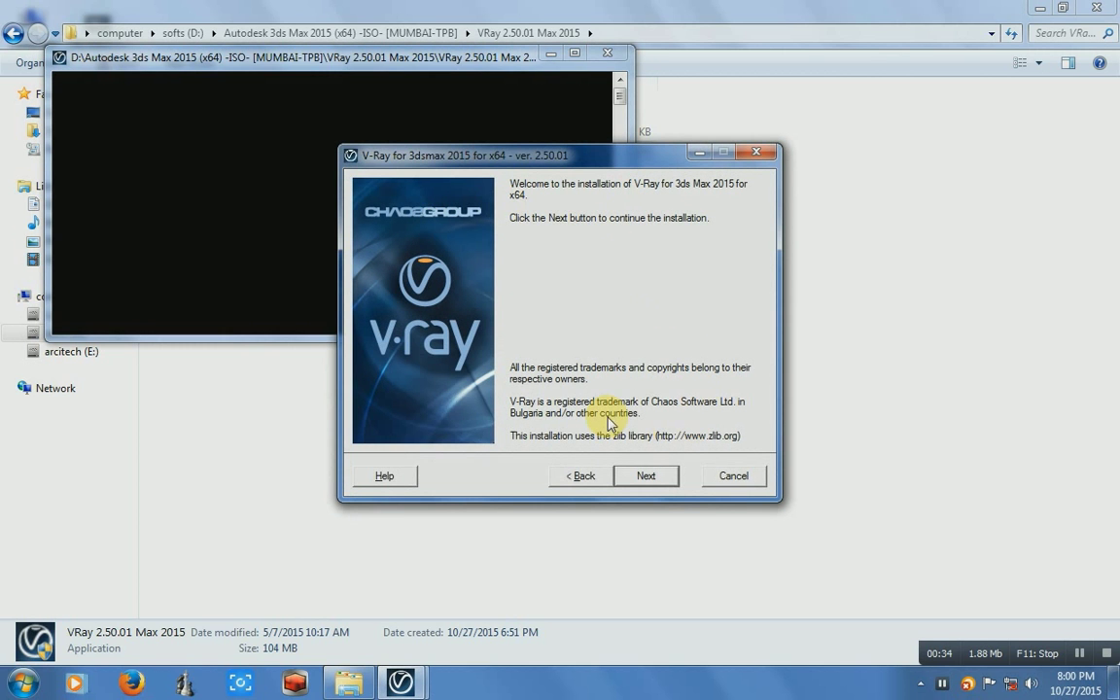
click(651, 476)
click(652, 476)
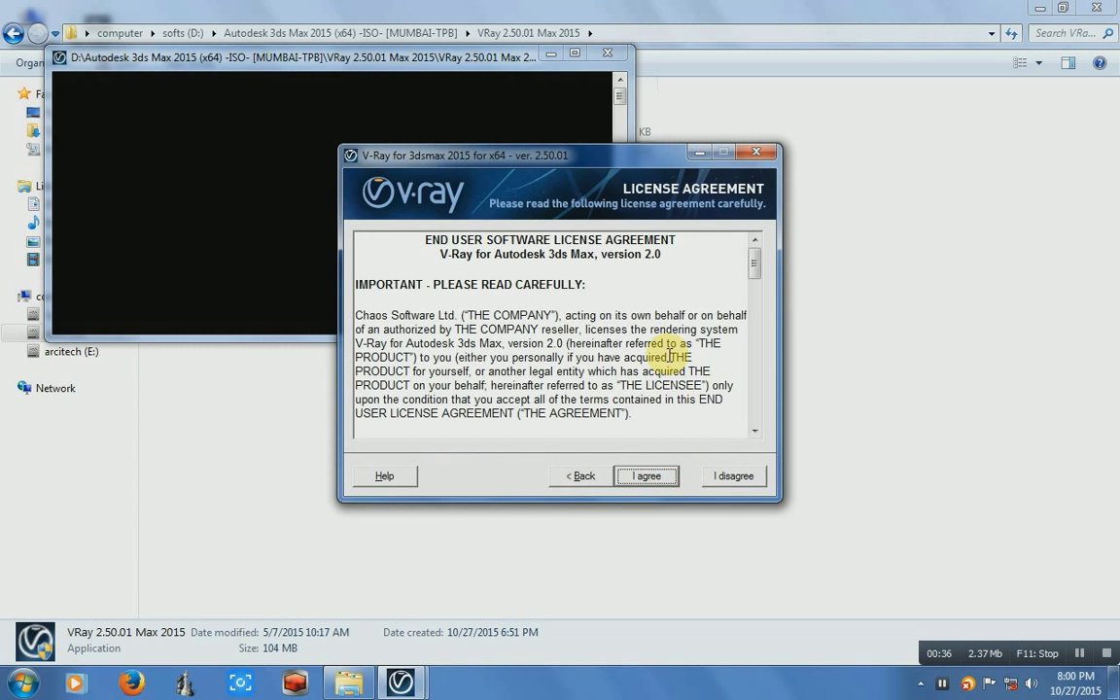
click(648, 476)
click(648, 476)
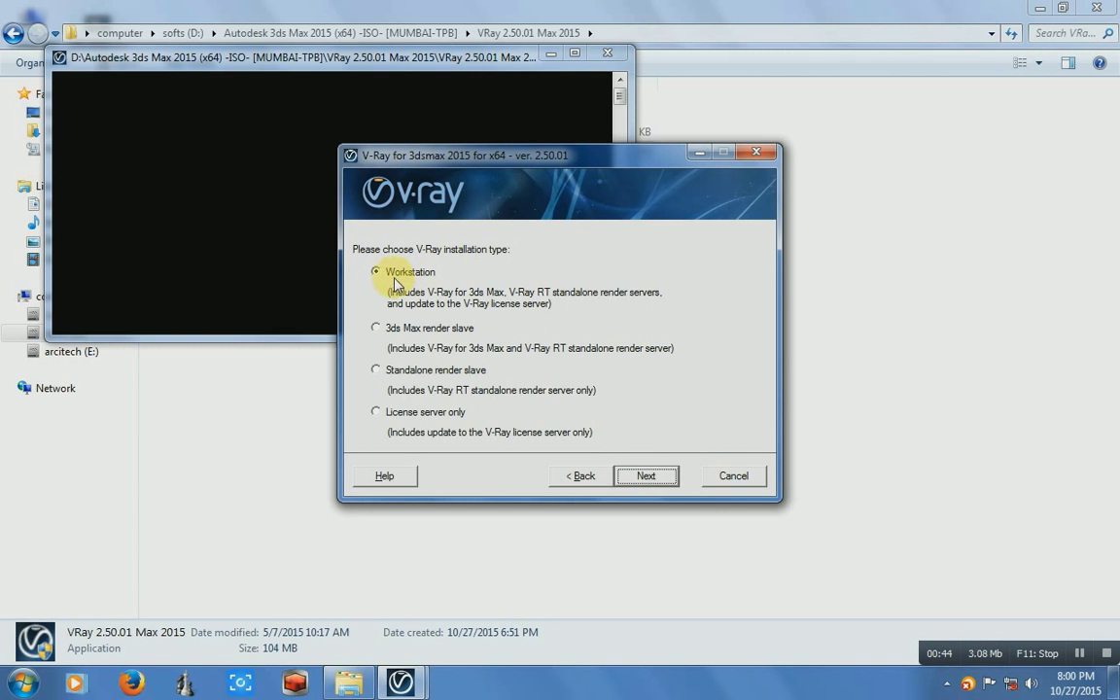
Keep Workstation type, default folders and local license server, and exclude the WIBU key drivers
click(647, 486)
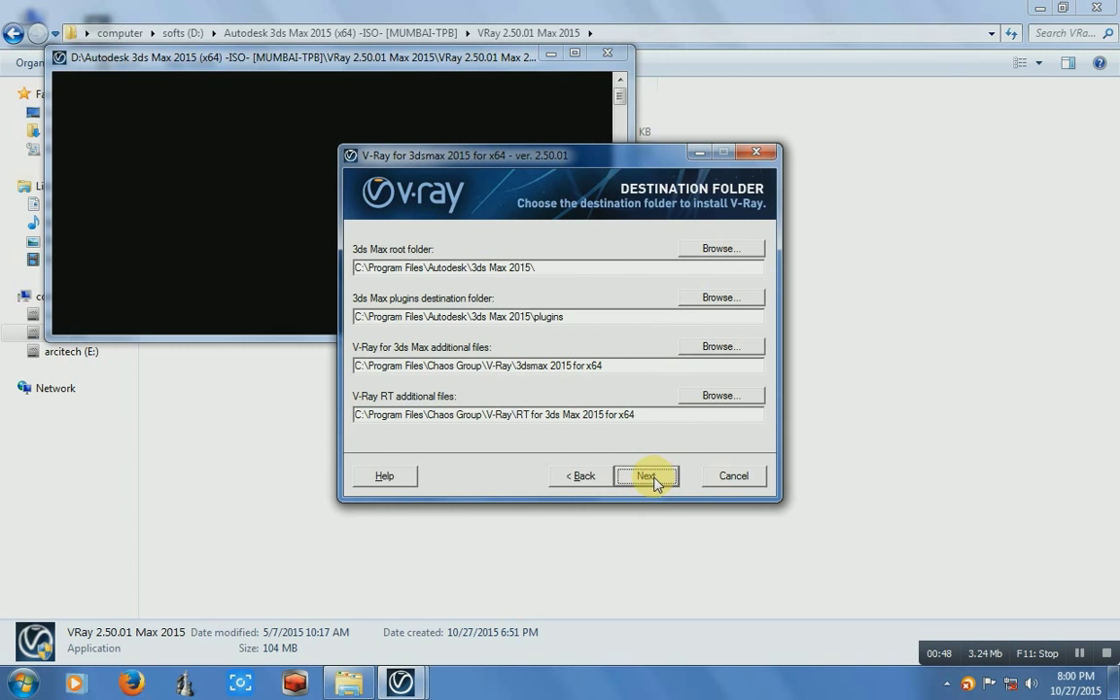
click(650, 476)
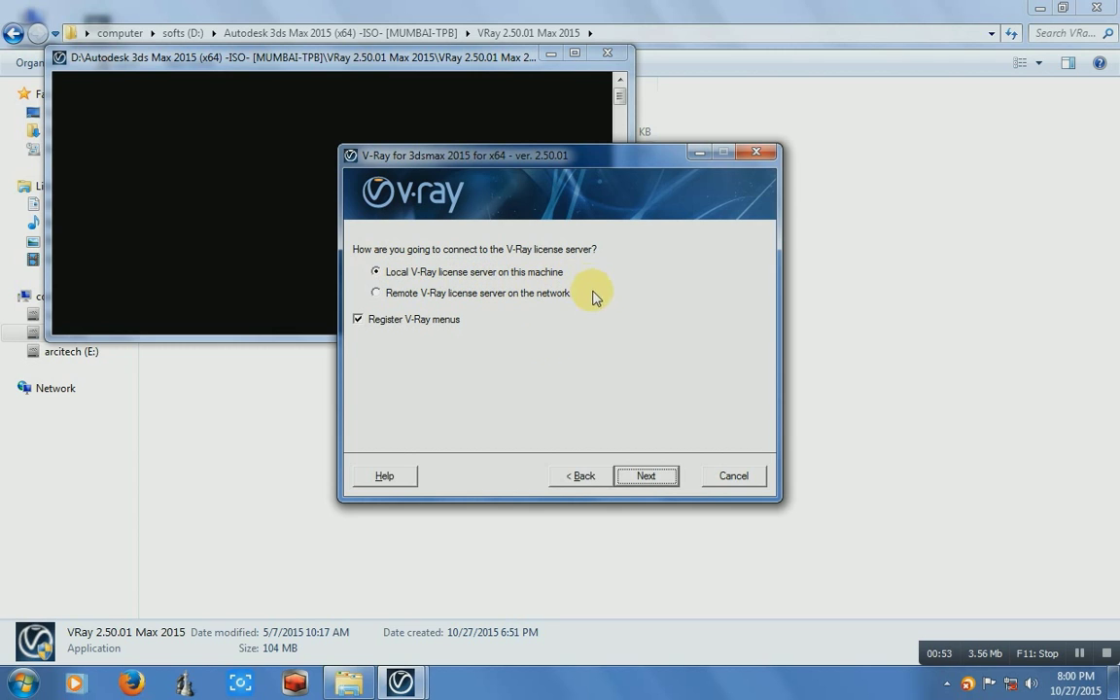
click(659, 476)
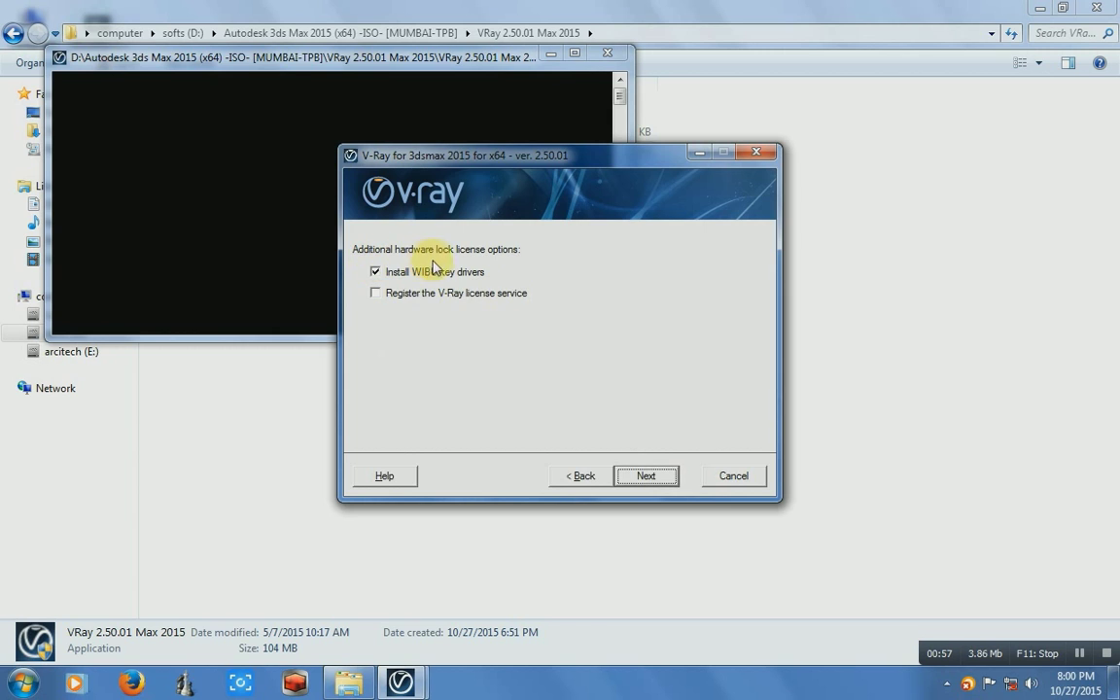
click(377, 275)
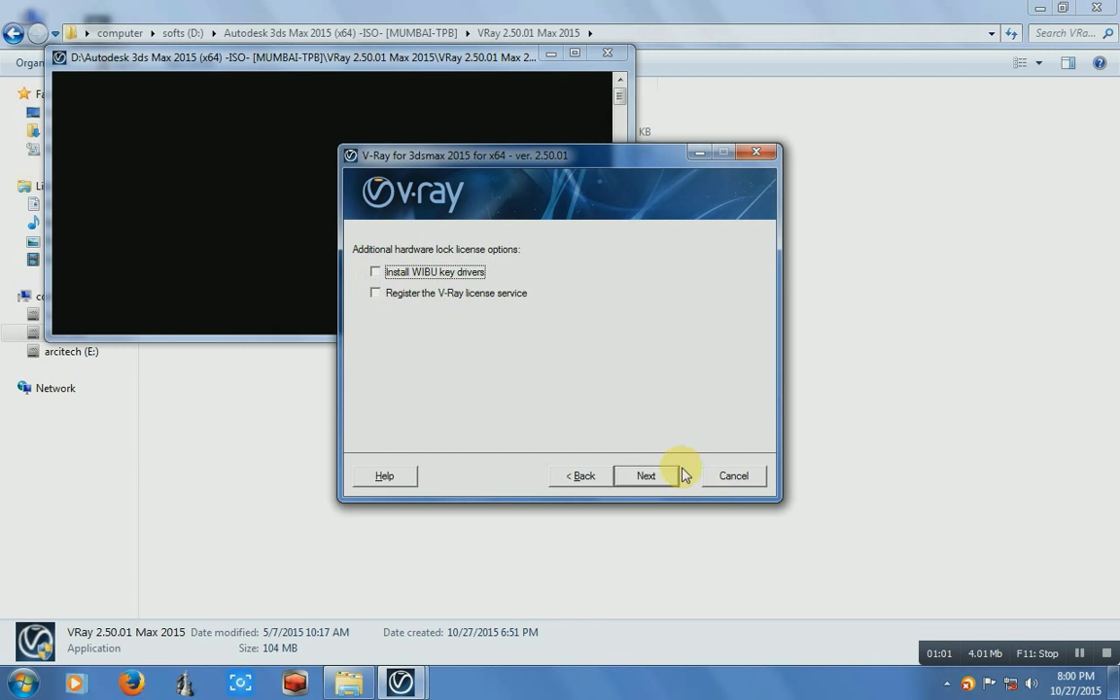
Run the V-Ray installation to completion and finish without opening the readme or changelog
click(660, 478)
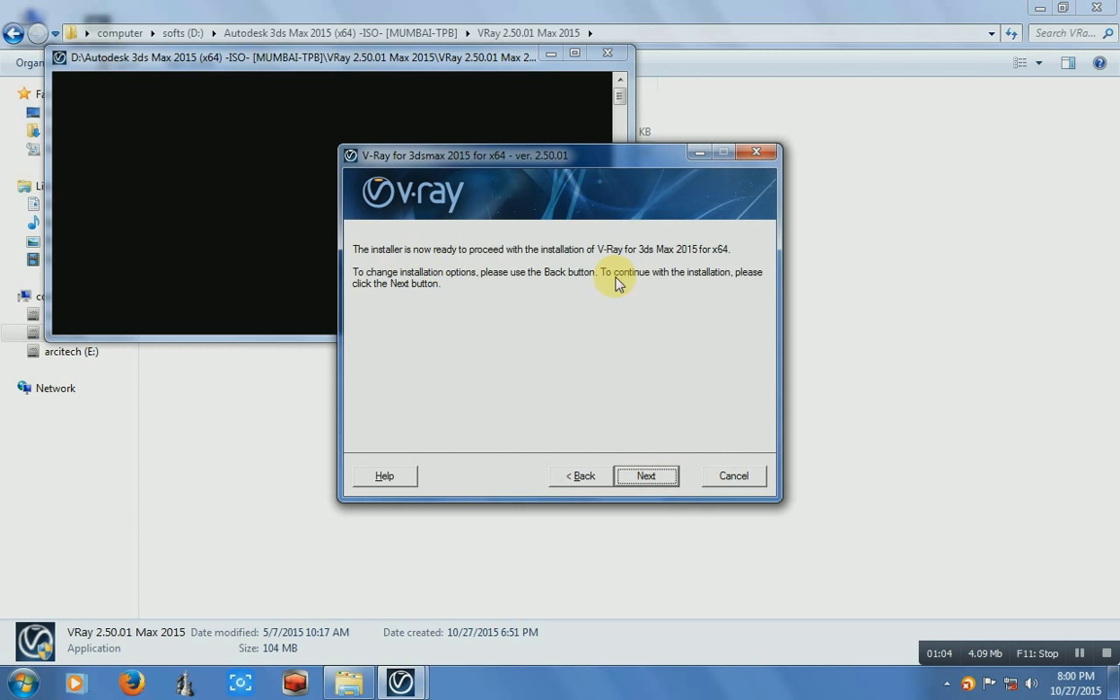
click(648, 477)
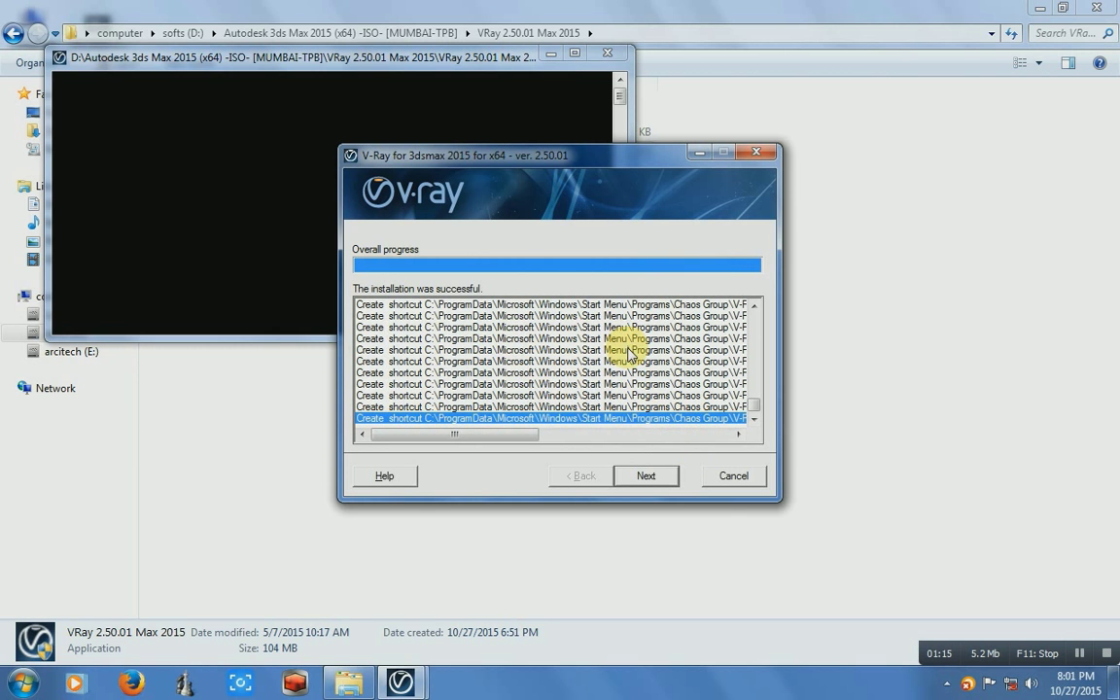
click(647, 476)
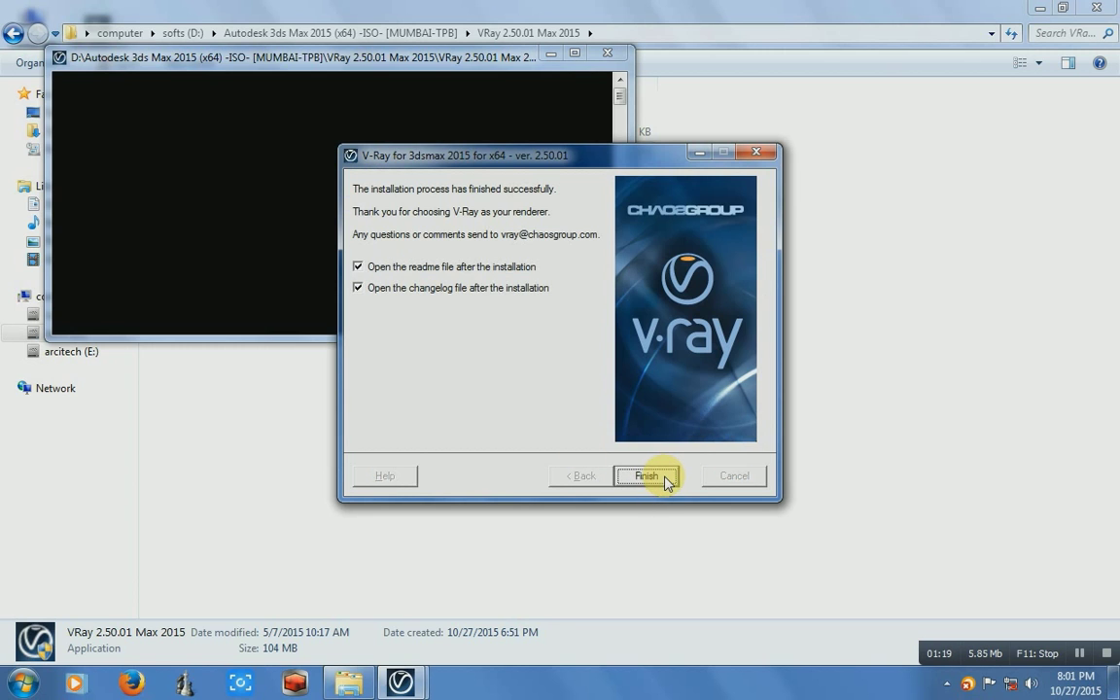
click(394, 289)
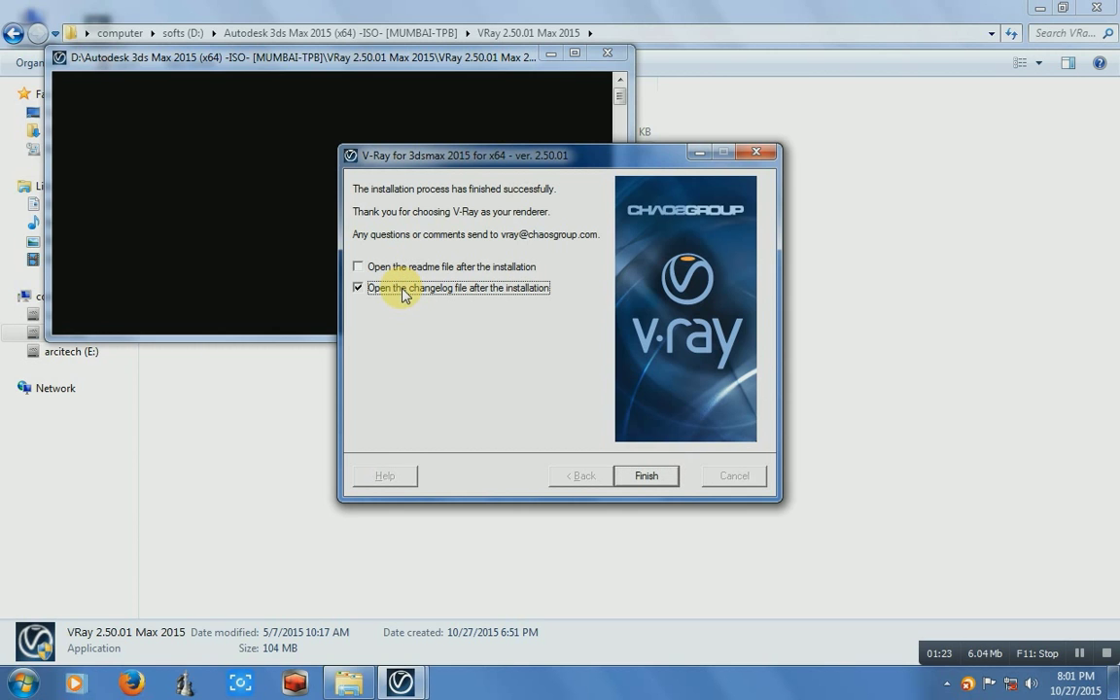
click(664, 478)
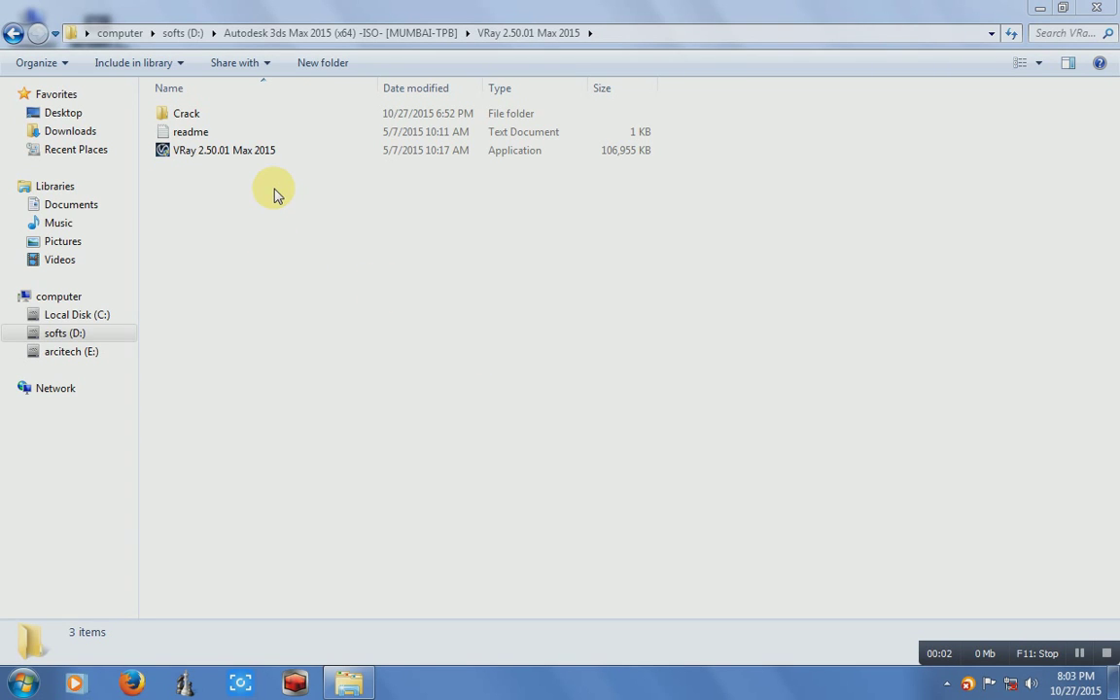
Copy vray2015.dll from the Crack folder
double_click(207, 119)
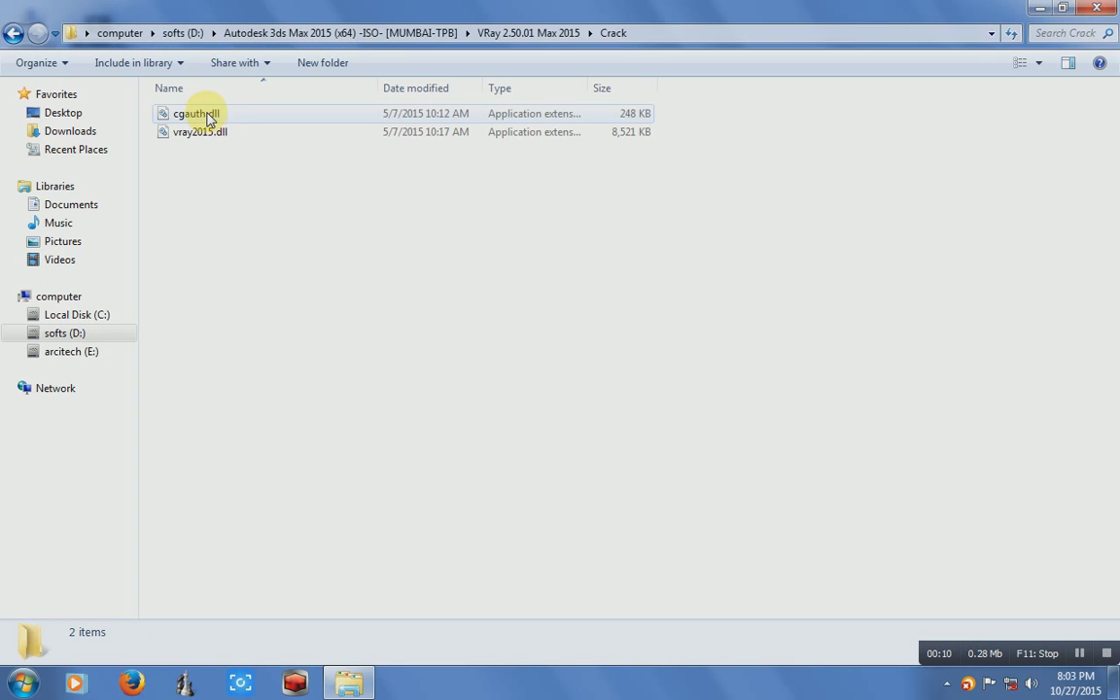
click(198, 138)
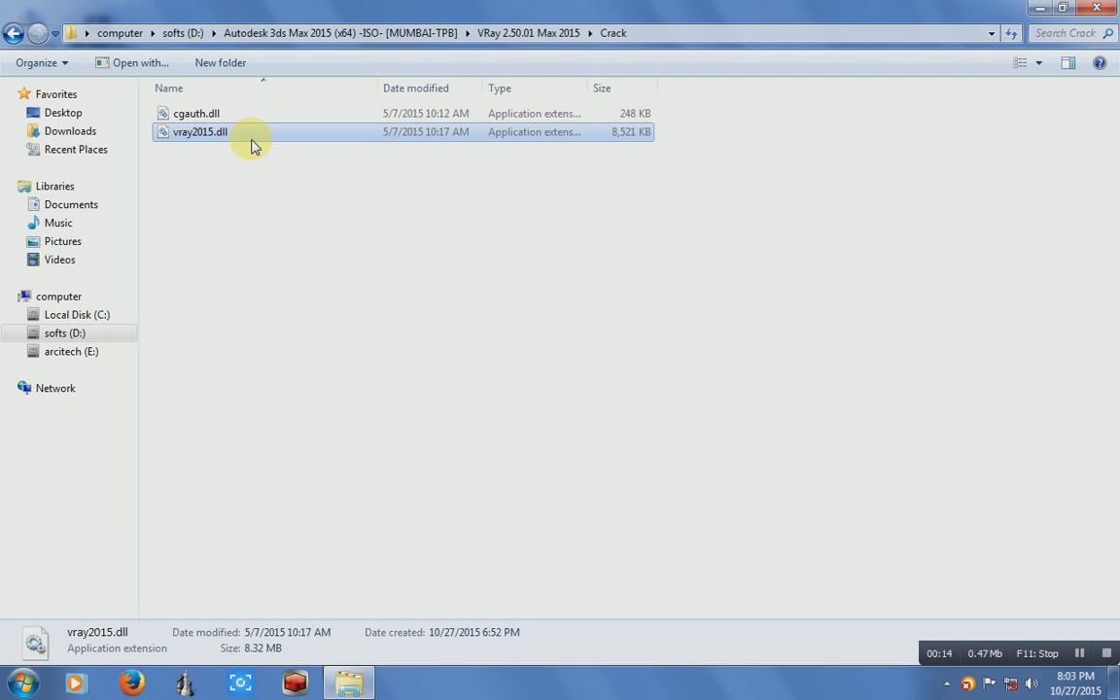
right_click(250, 143)
click(333, 341)
Paste vray2015.dll into C:\Program Files\Autodesk\3ds Max 2015, replacing the existing file, then return to Crack
click(87, 318)
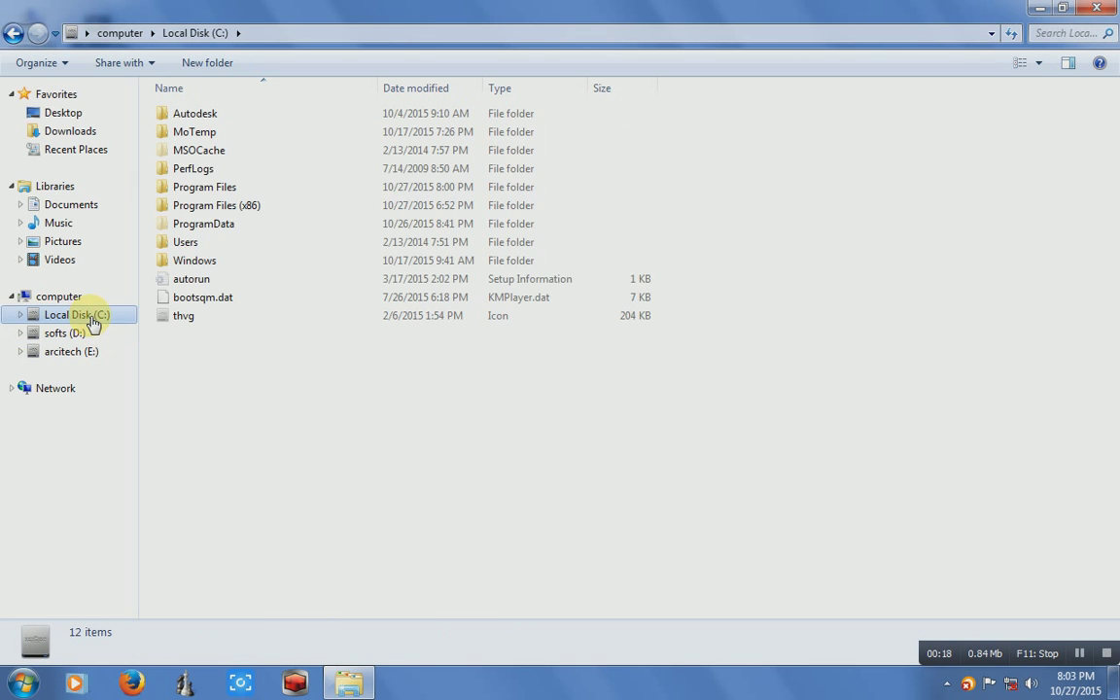
double_click(248, 191)
double_click(245, 153)
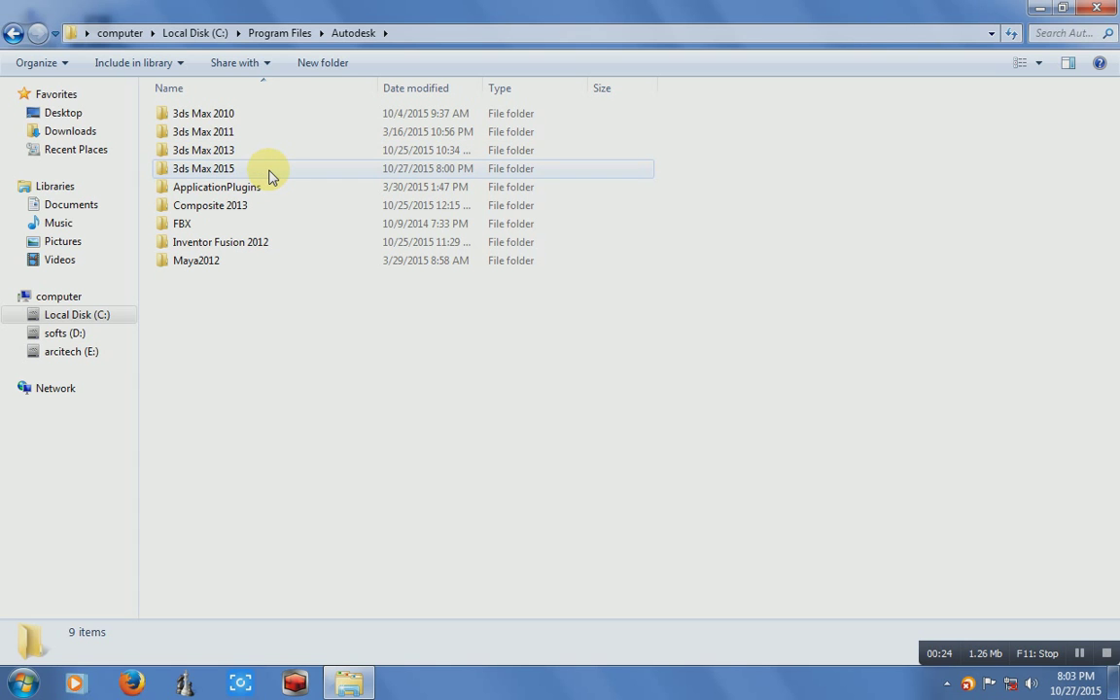
double_click(269, 175)
right_click(655, 234)
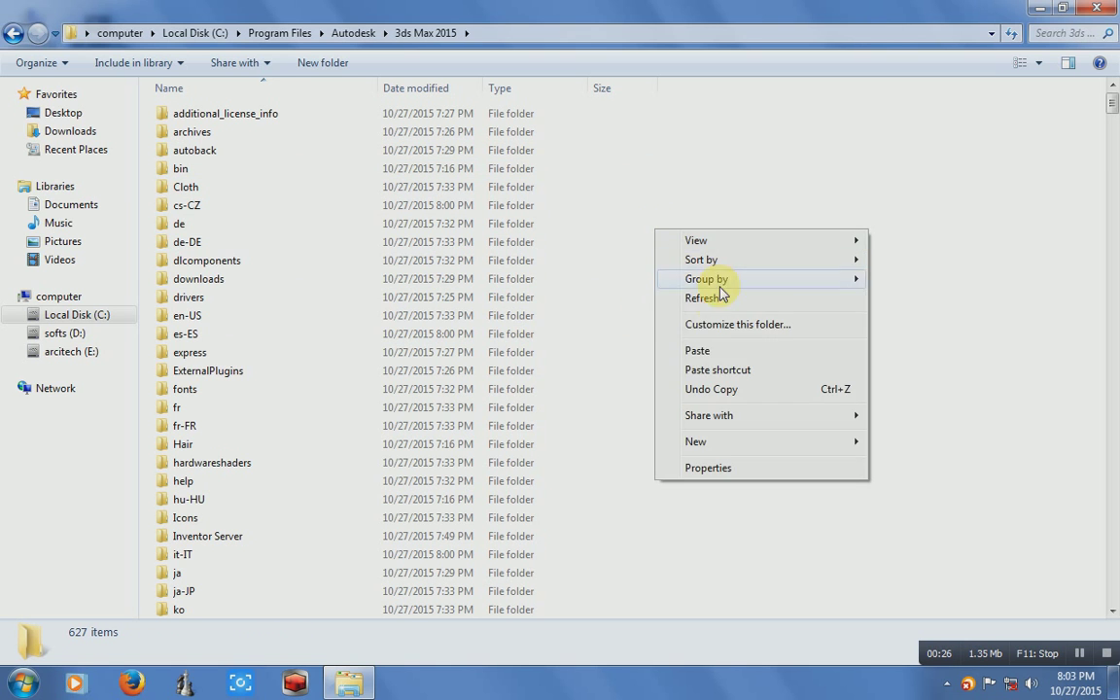
click(707, 350)
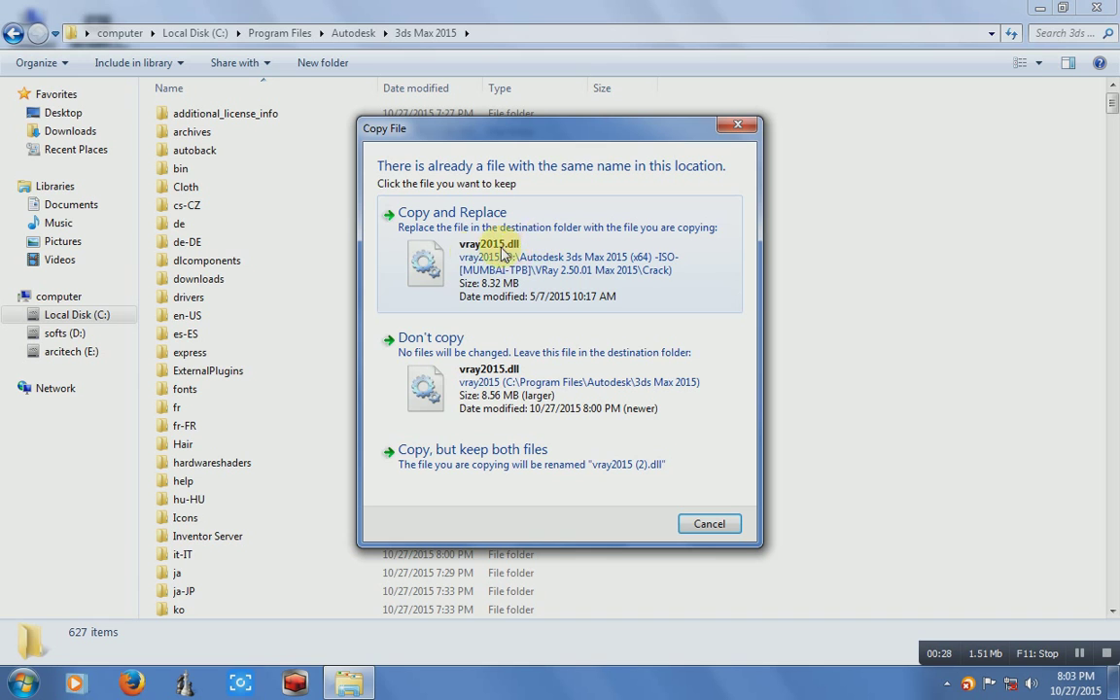
click(537, 251)
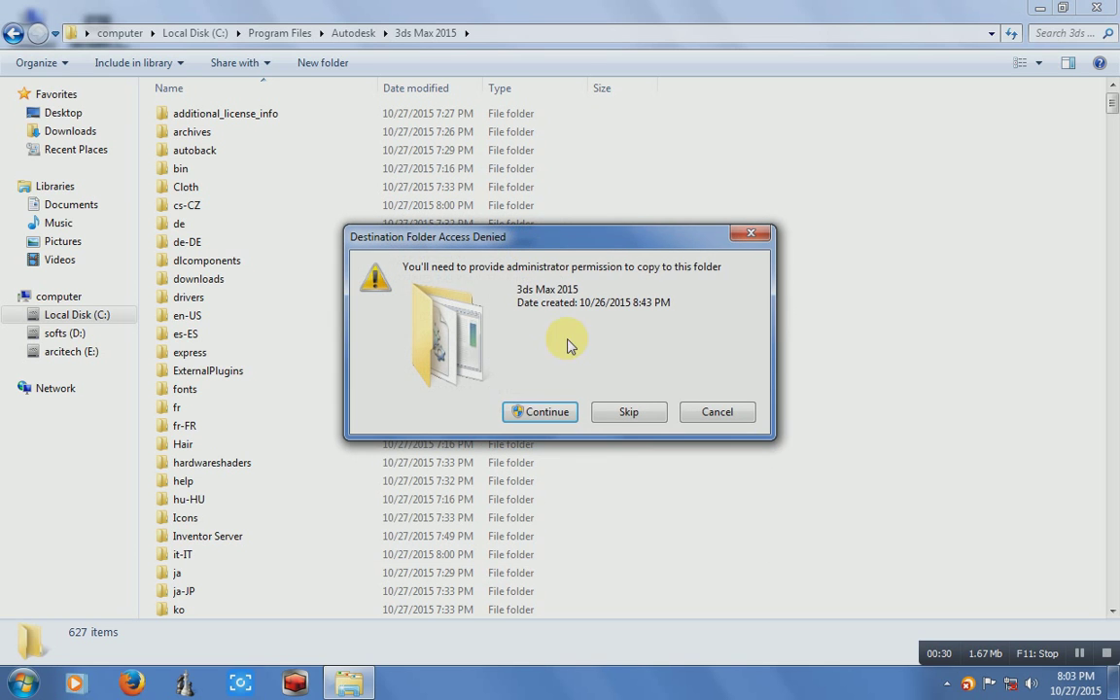
click(534, 411)
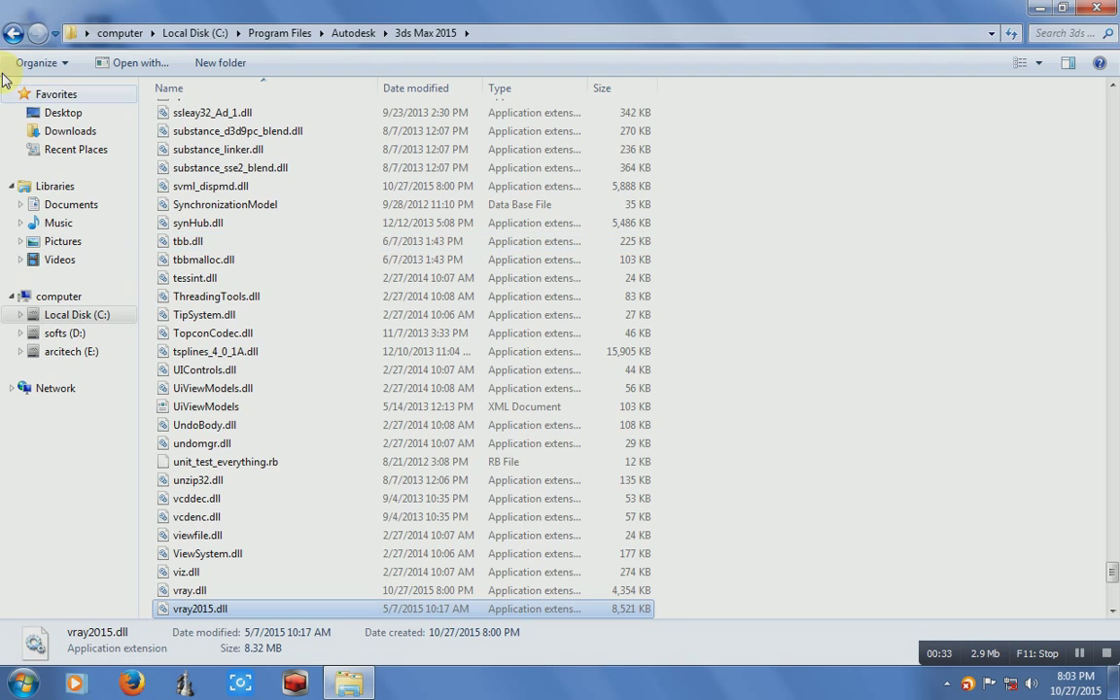
click(10, 39)
click(10, 39)
click(10, 39)
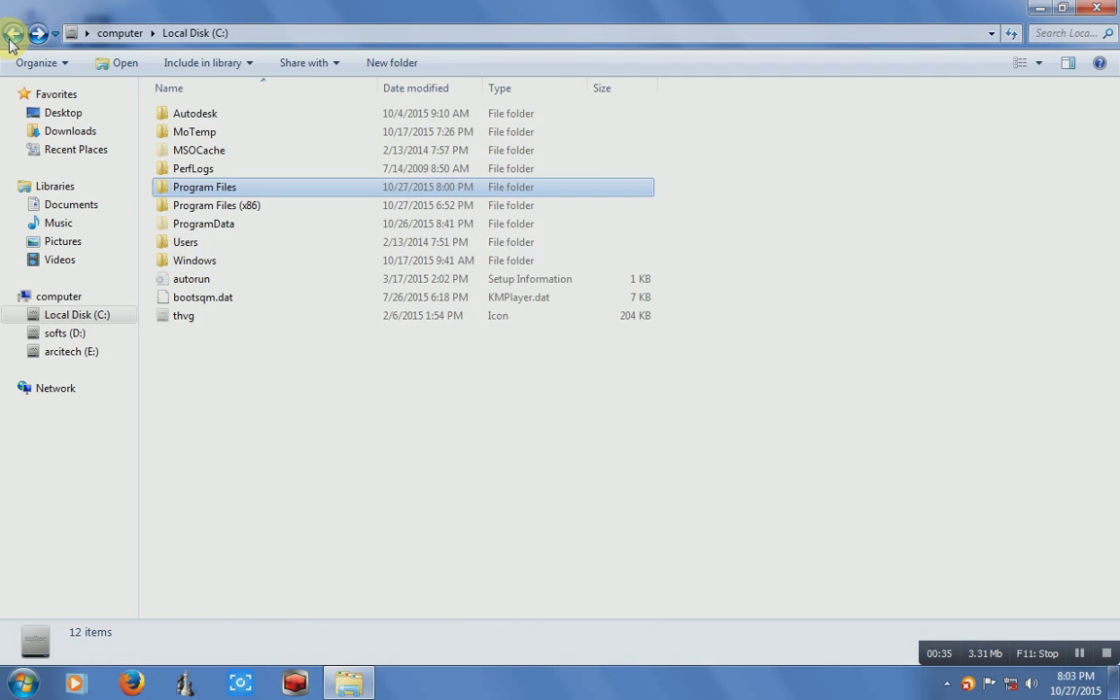
click(10, 38)
Copy cgauth.dll from the Crack folder
click(206, 114)
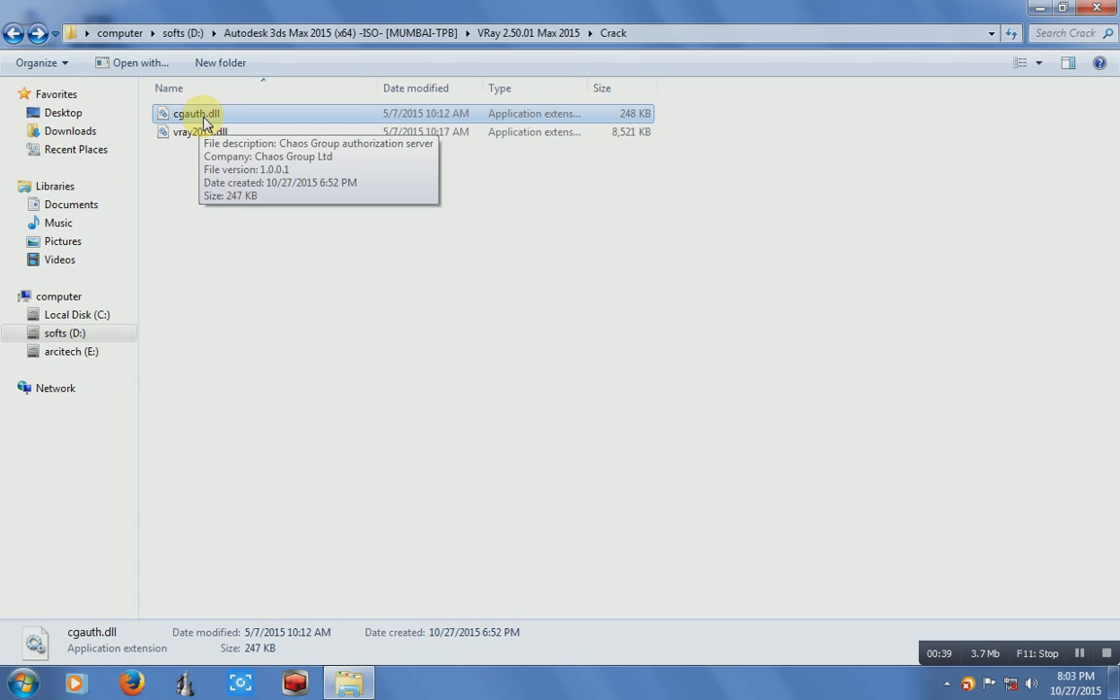
right_click(216, 117)
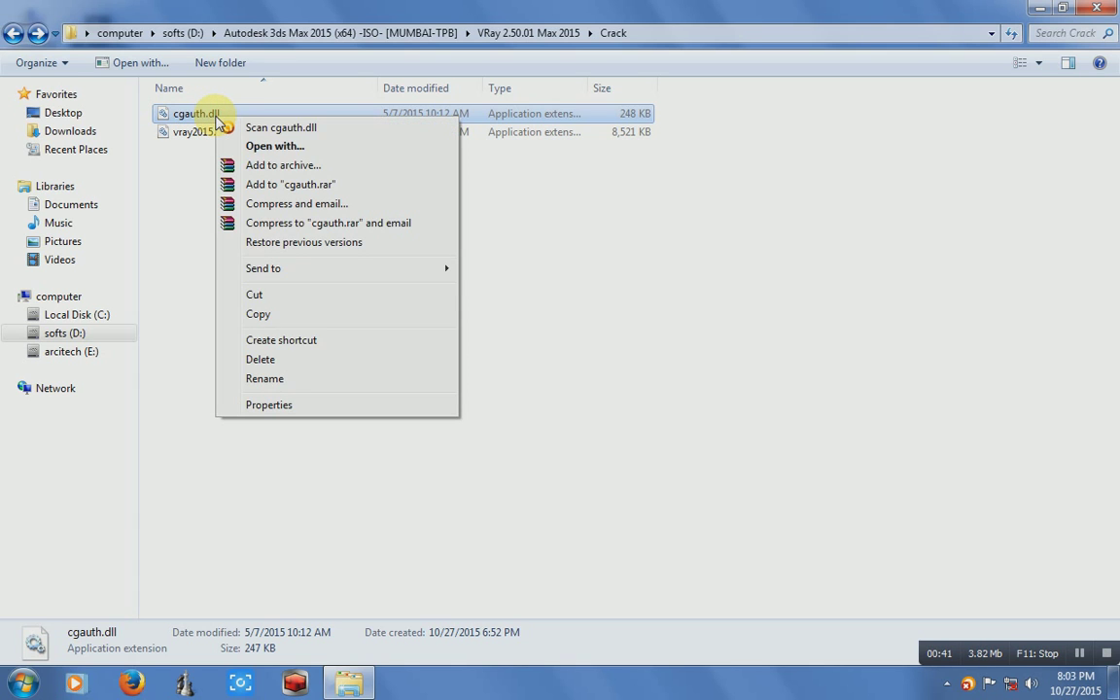
click(285, 243)
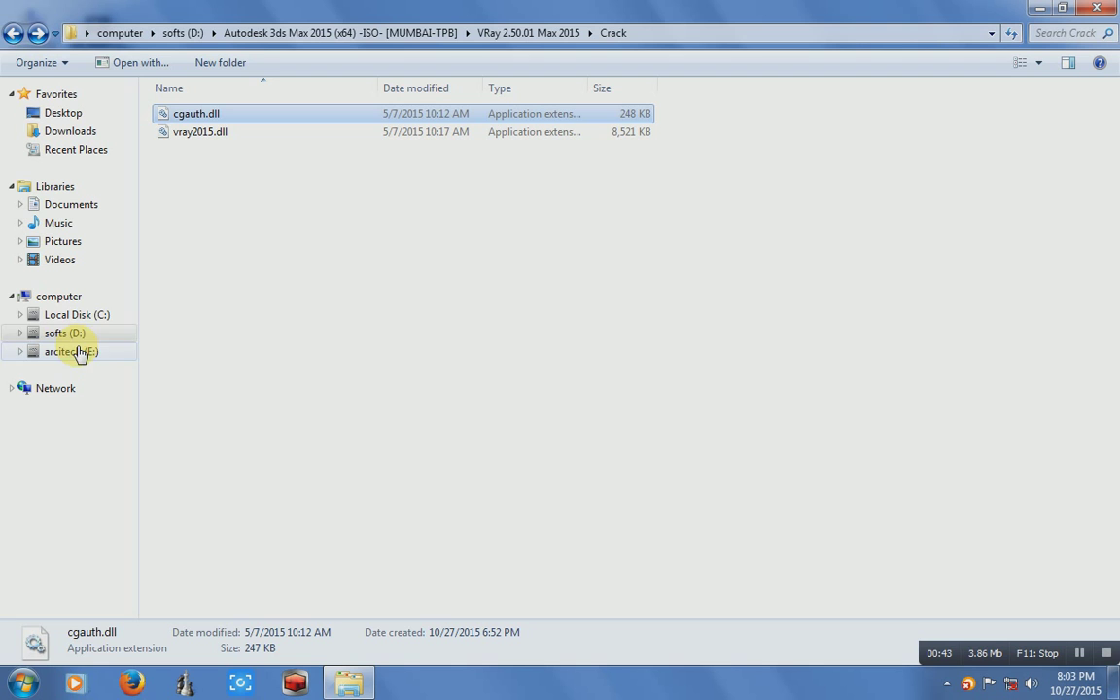
Paste cgauth.dll into C:\Program Files\Autodesk\3ds Max 2015, overwriting the existing copy
click(104, 321)
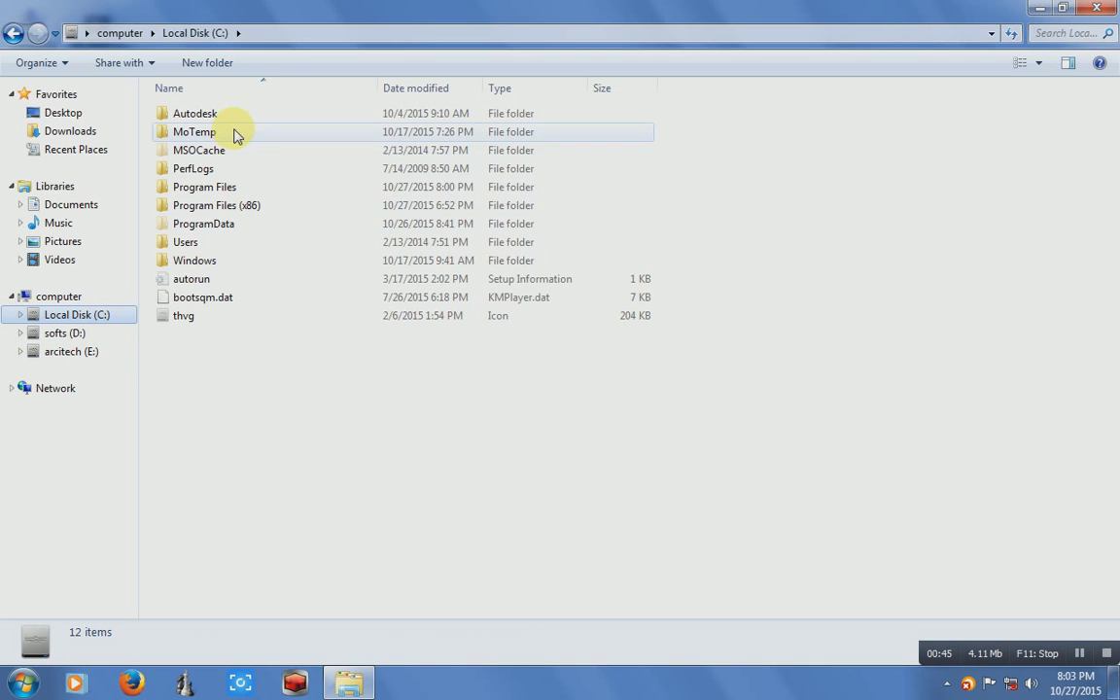
double_click(246, 188)
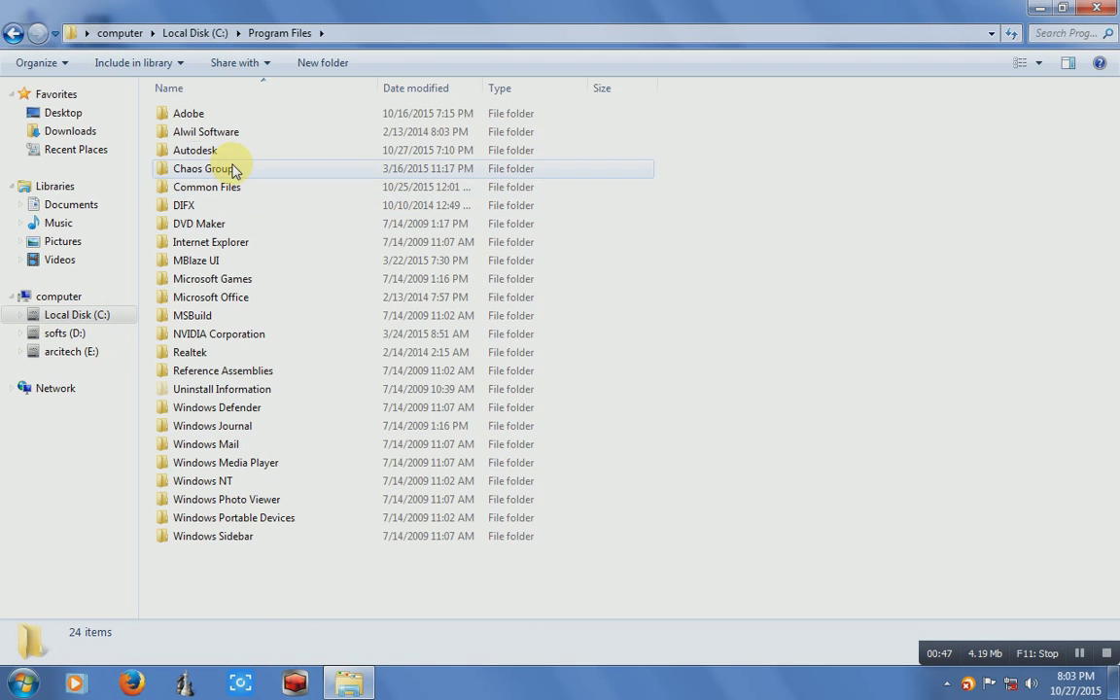
double_click(247, 152)
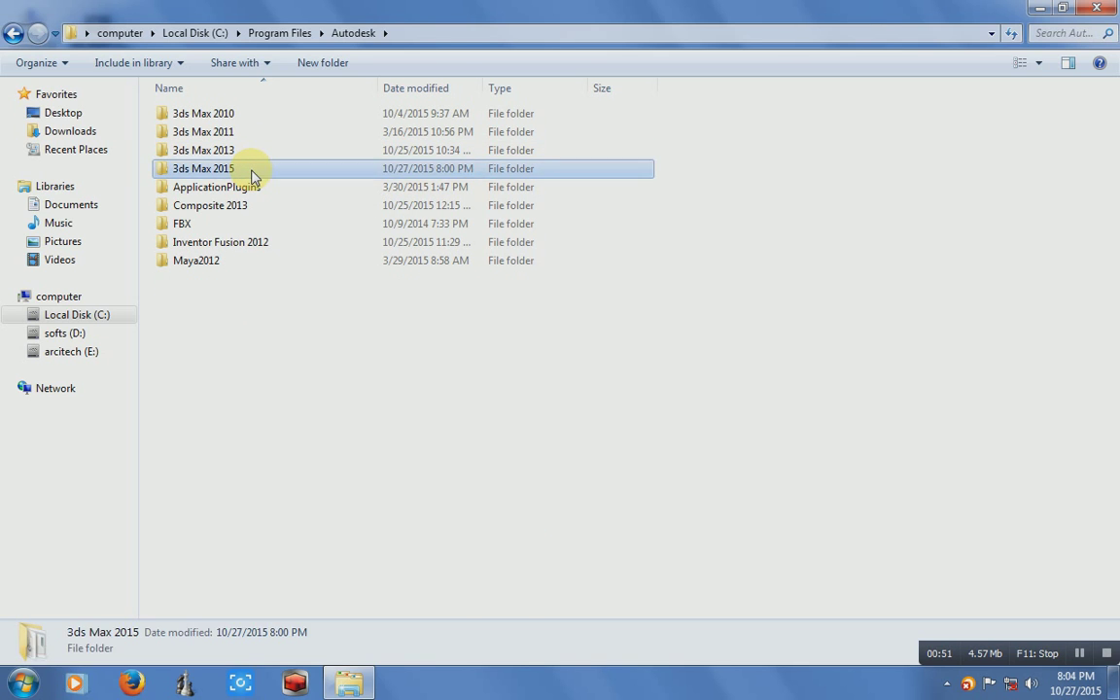
double_click(253, 175)
right_click(717, 184)
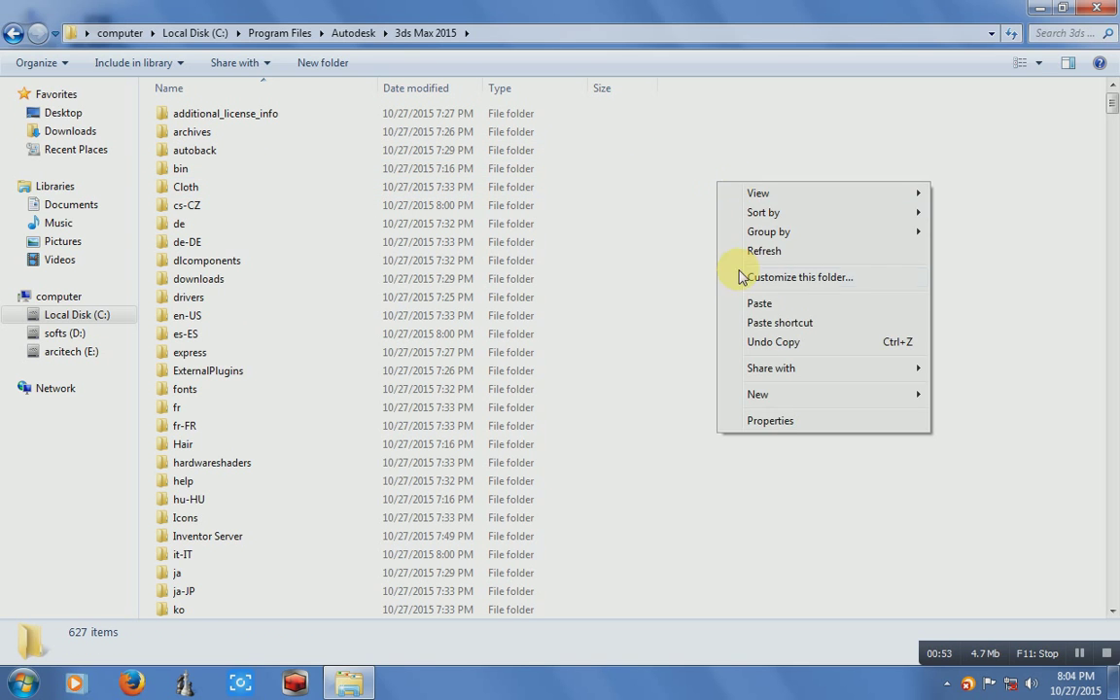
click(749, 303)
click(428, 264)
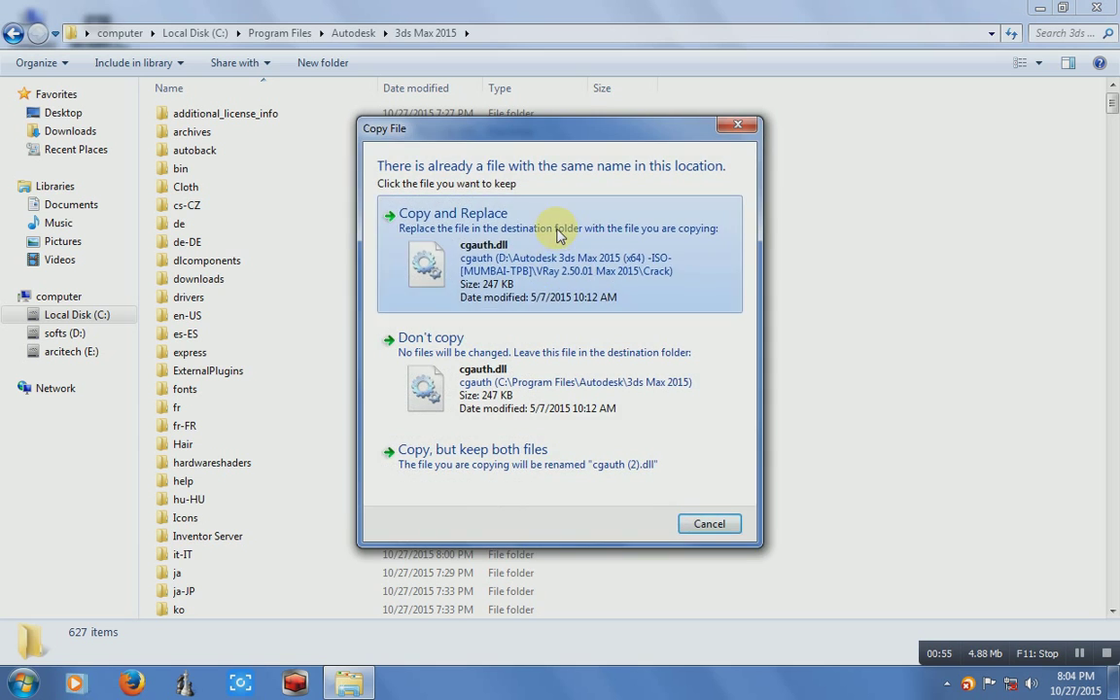
click(545, 414)
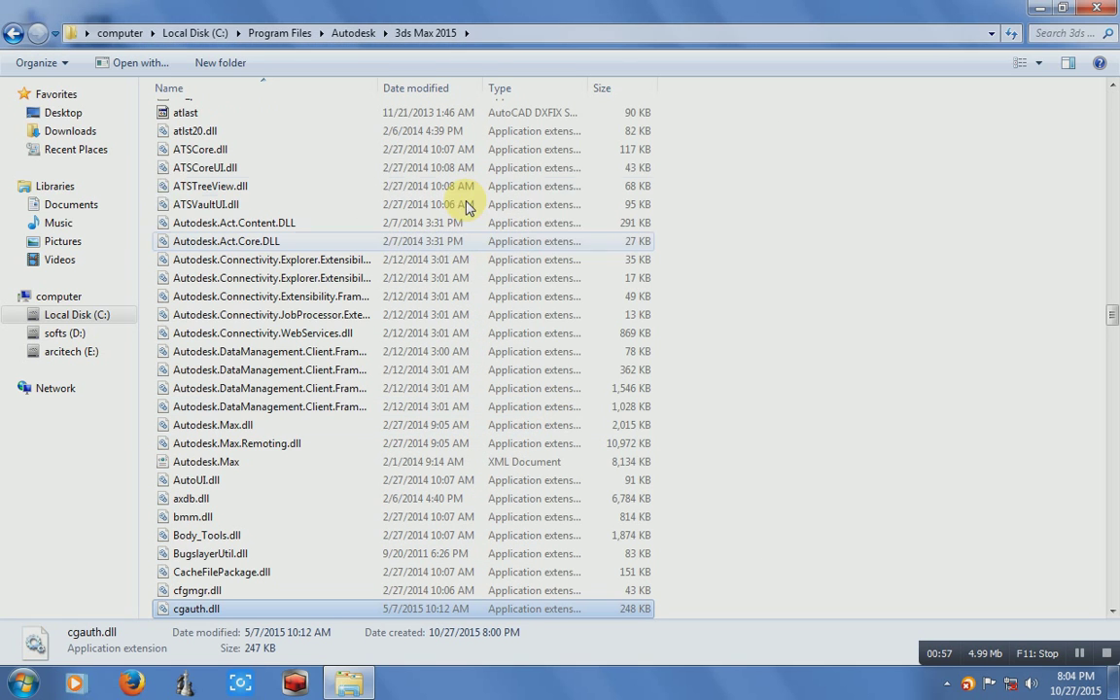
Go to C:\Program Files\Chaos Group\V-Ray\RT for 3ds Max 2015 for x64\bin
click(12, 32)
click(14, 34)
click(14, 34)
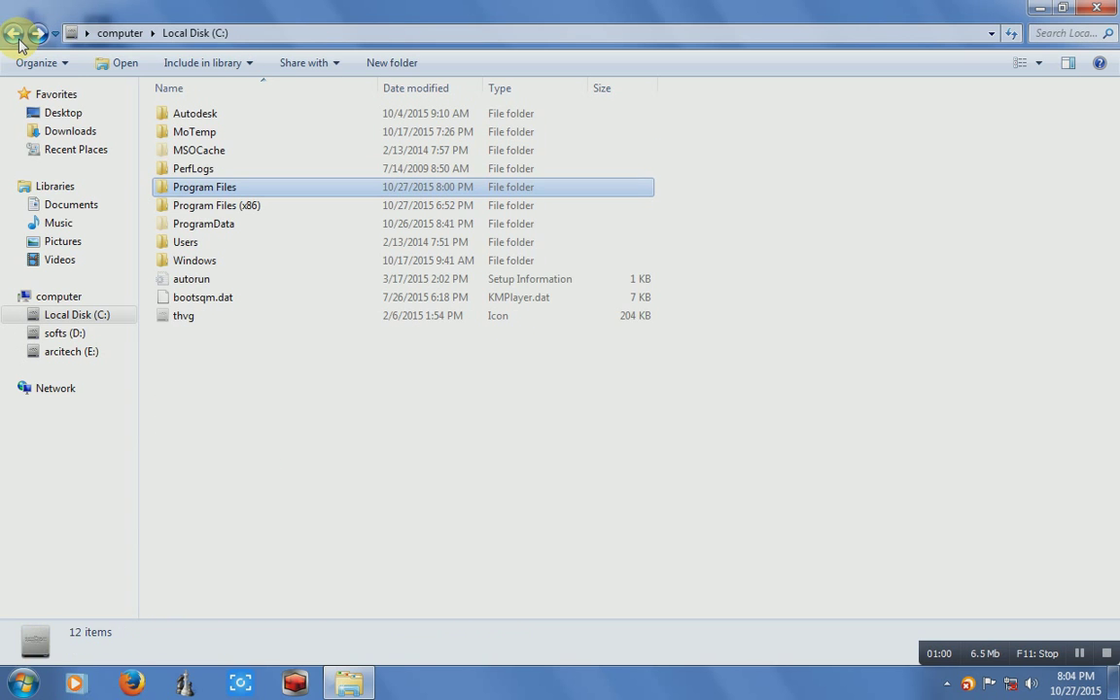
double_click(195, 190)
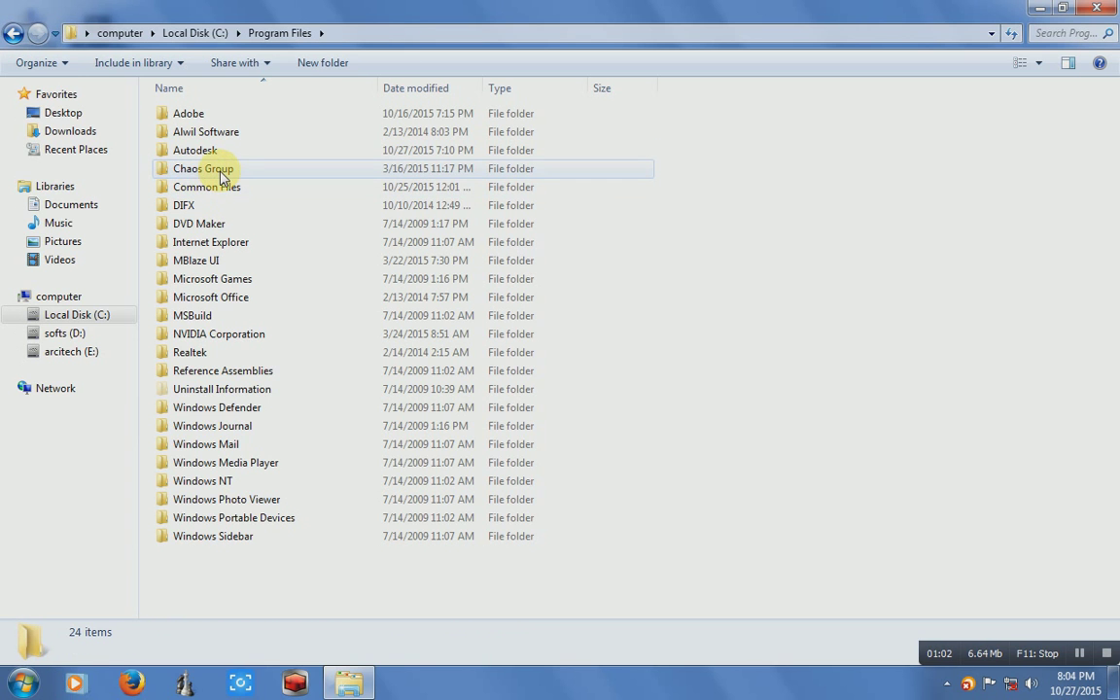
double_click(216, 171)
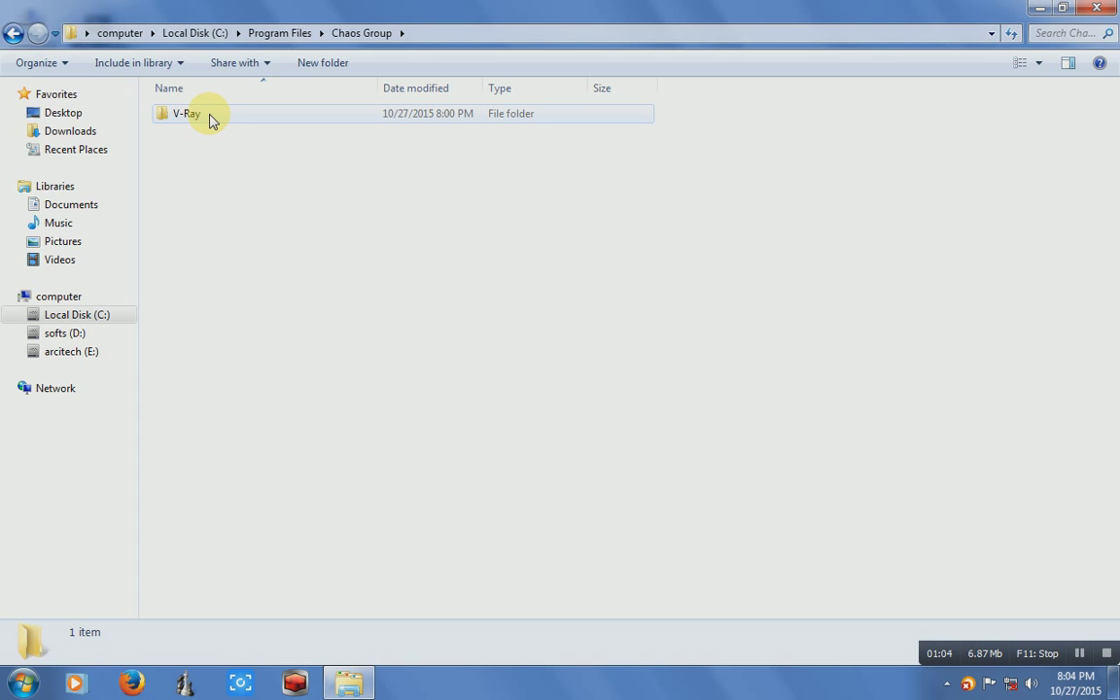
double_click(187, 114)
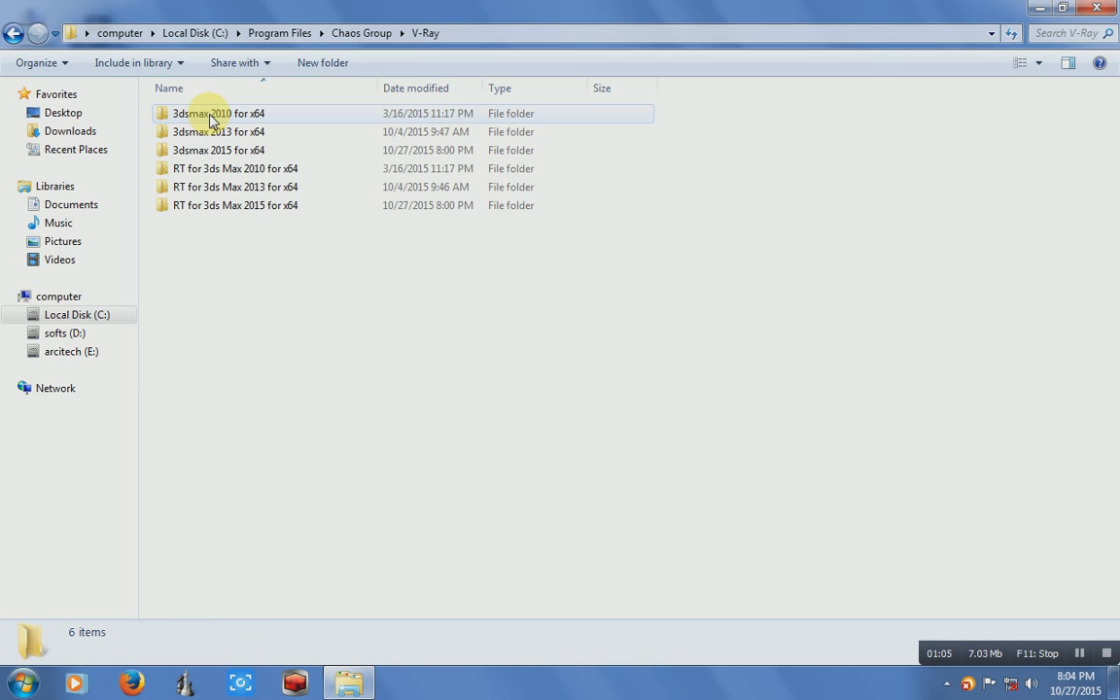
double_click(289, 208)
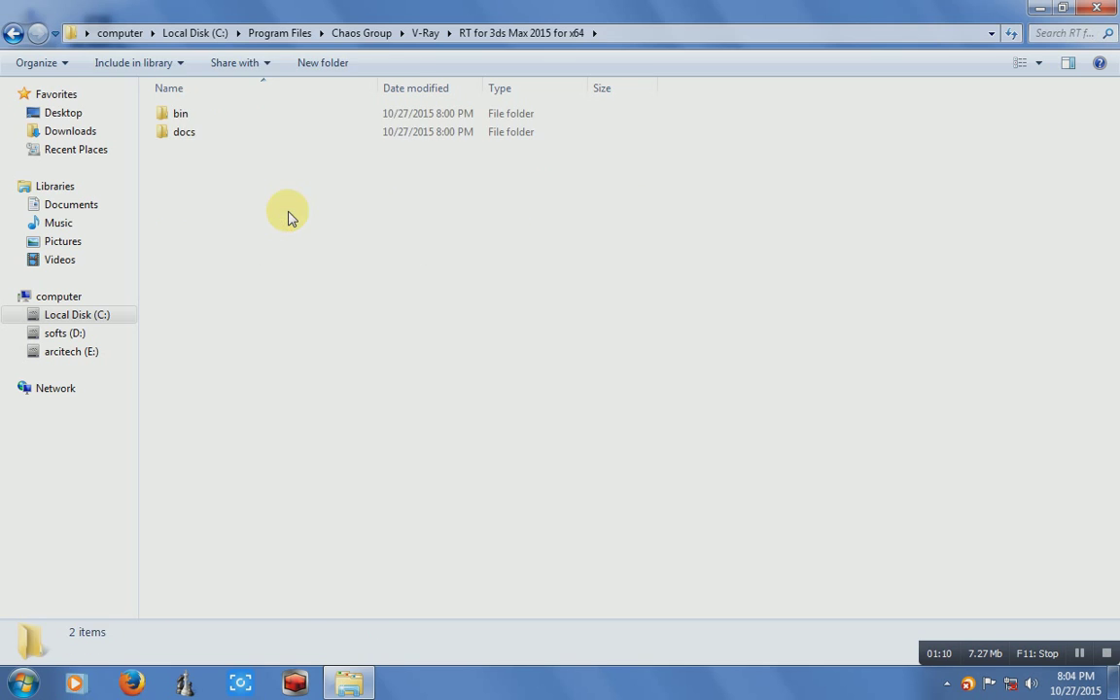
click(203, 124)
double_click(203, 124)
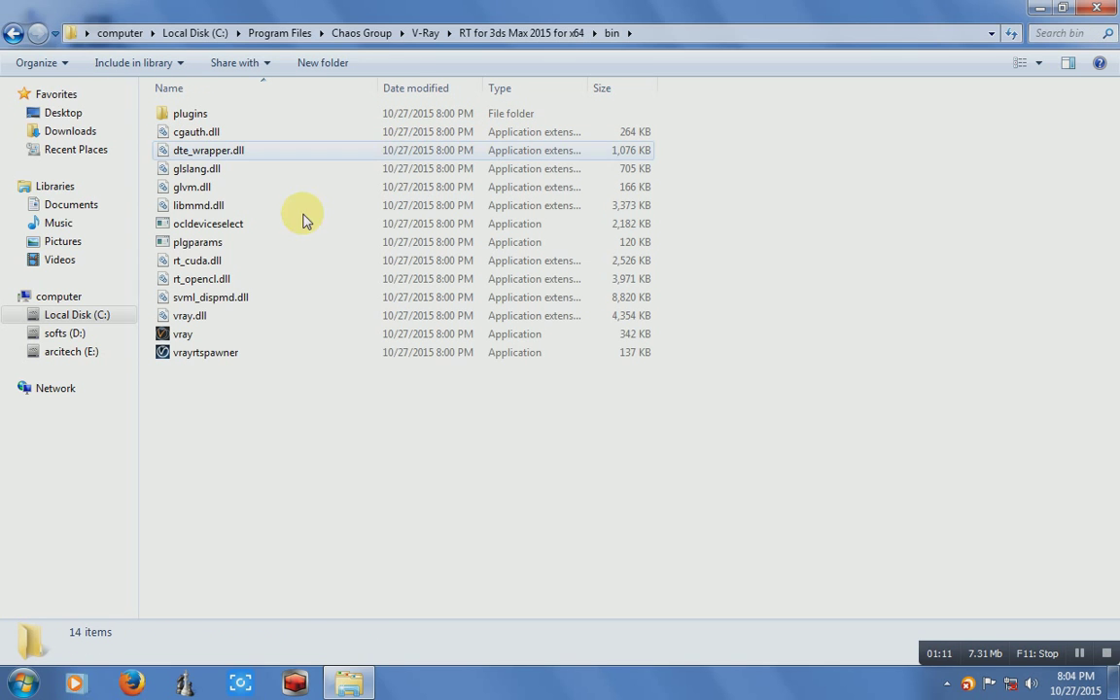
Paste cgauth.dll into the bin folder, replacing the existing file with administrator permission
right_click(305, 404)
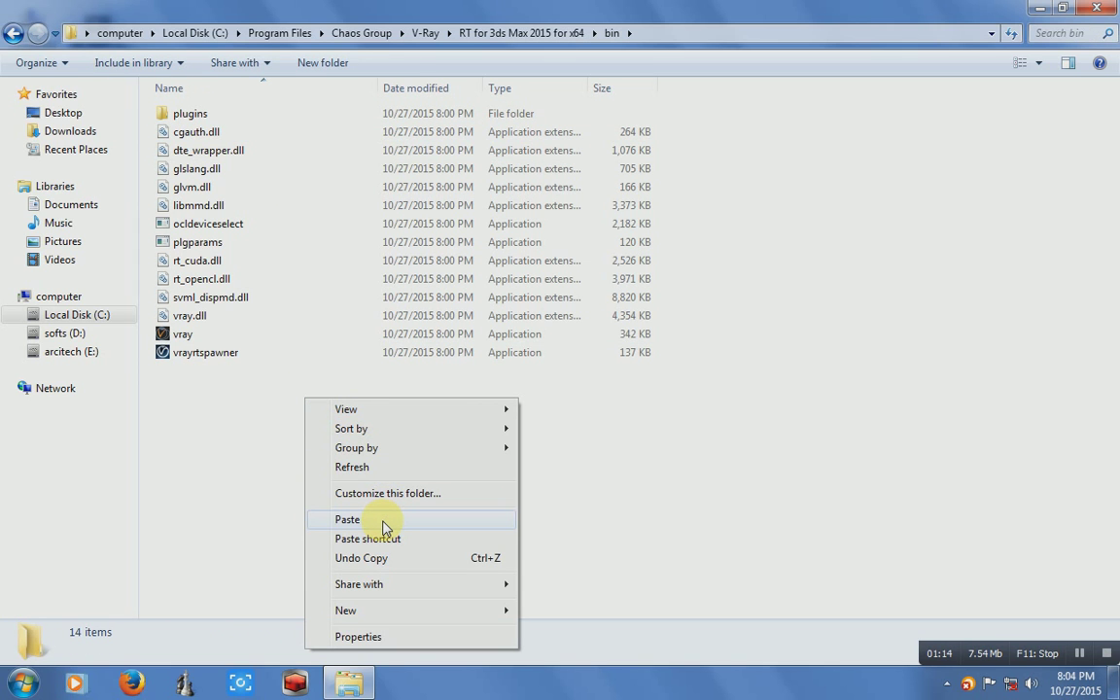
click(347, 519)
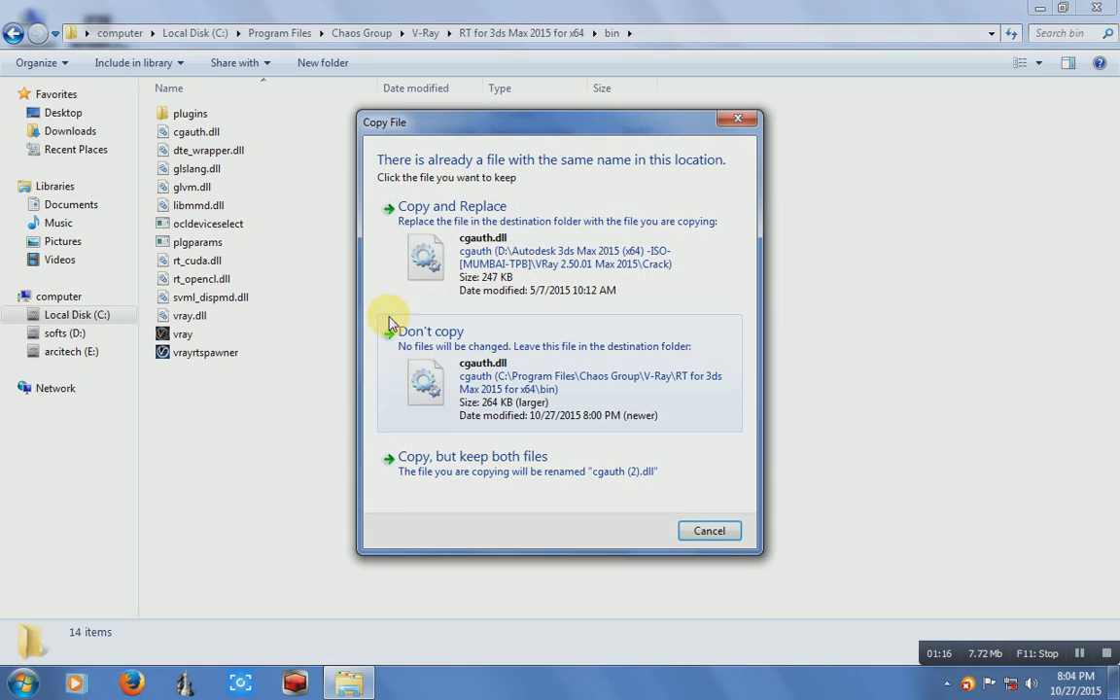
click(462, 237)
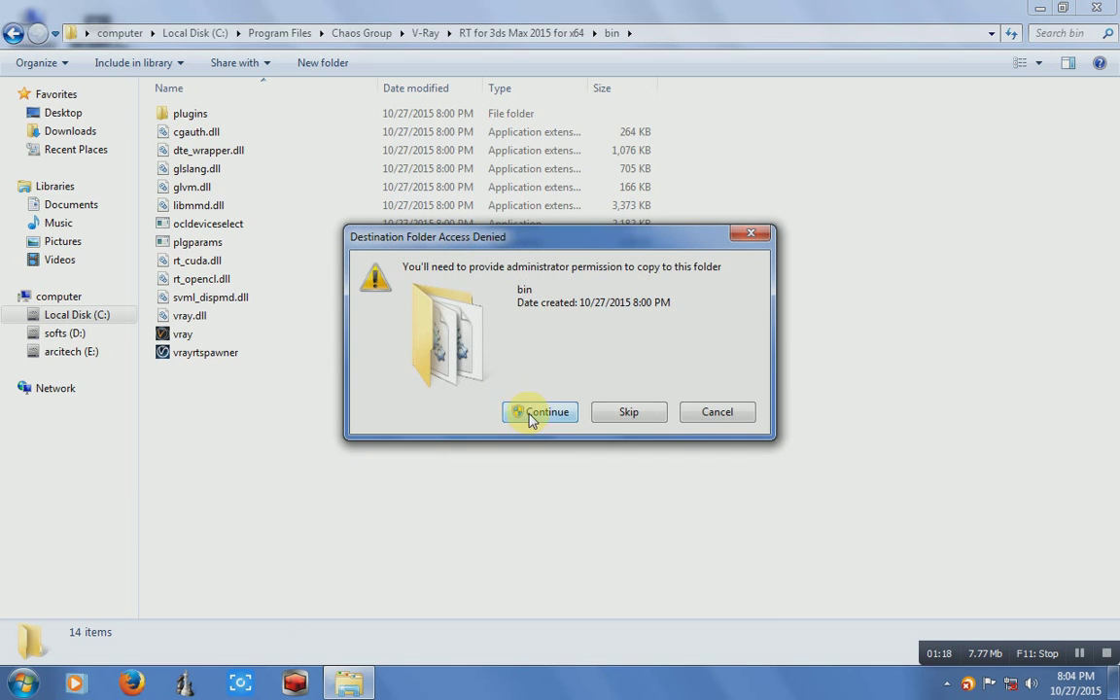
click(532, 416)
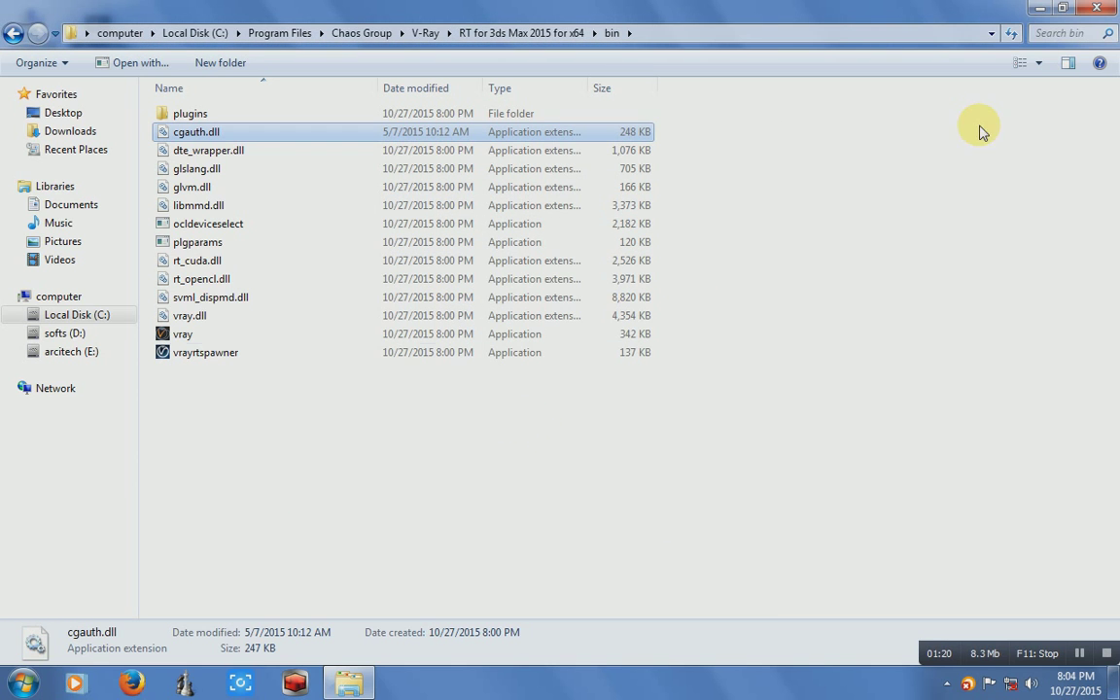
Close Explorer, launch 3ds Max 2015, allow the firewall alert and close the Welcome screen
click(1104, 9)
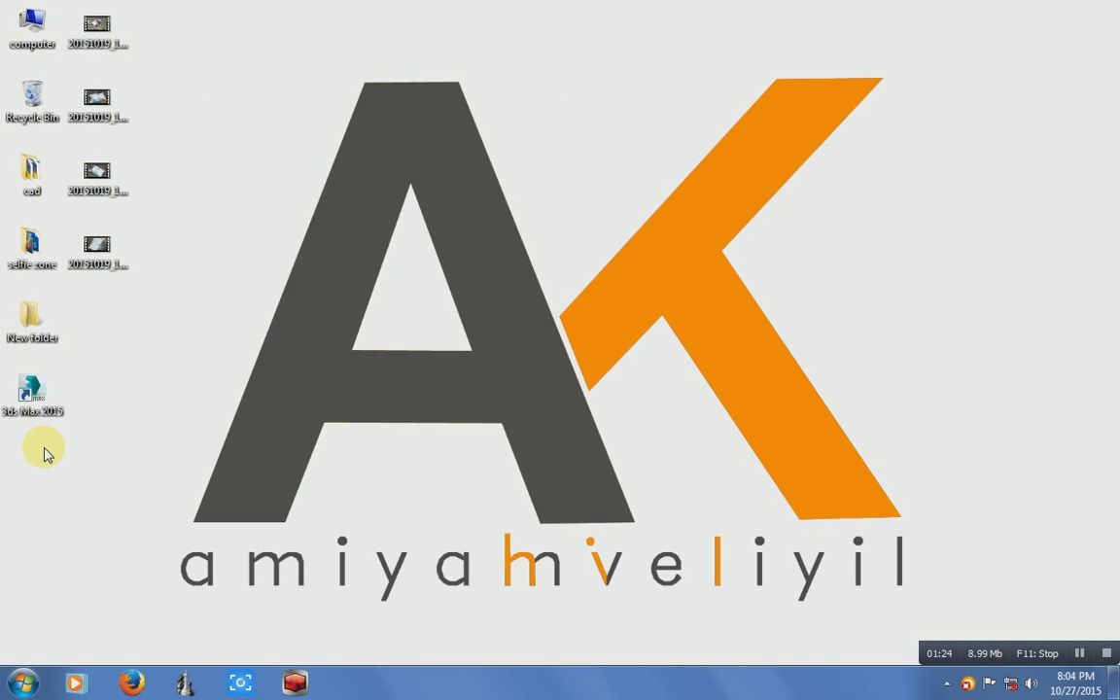
double_click(50, 402)
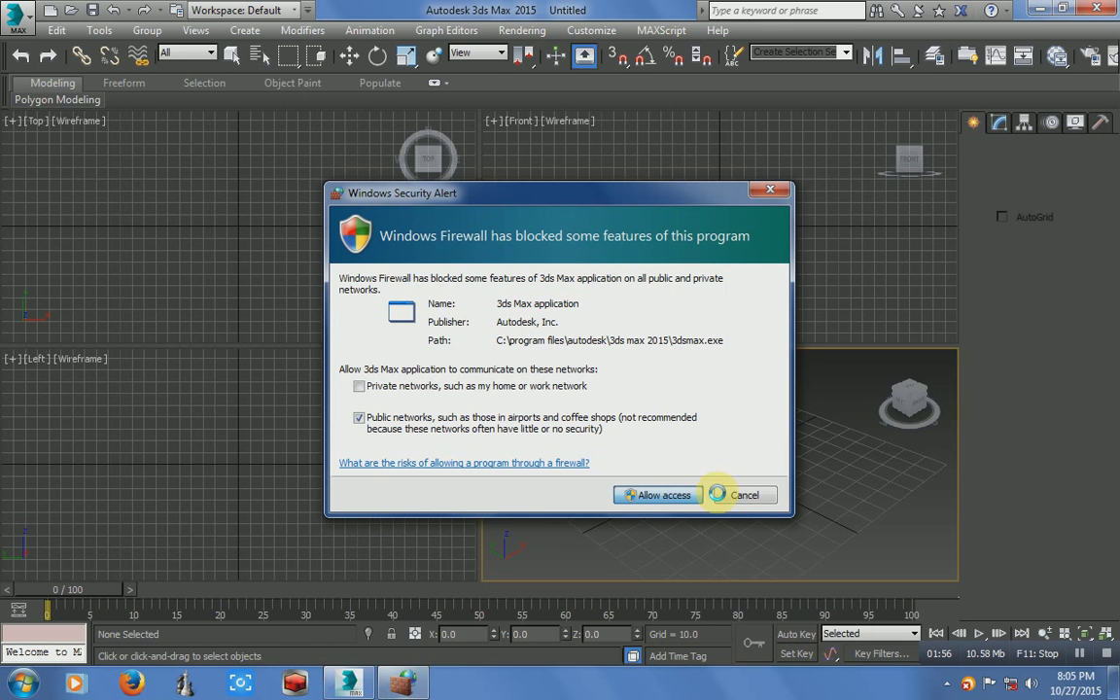
click(671, 495)
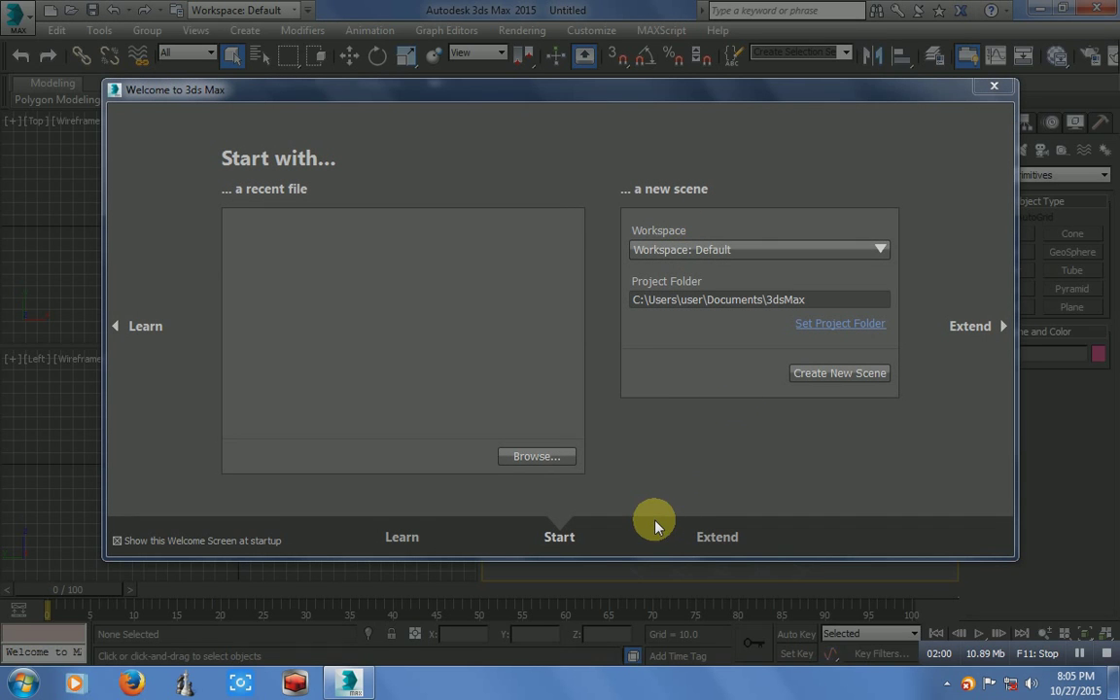
click(994, 85)
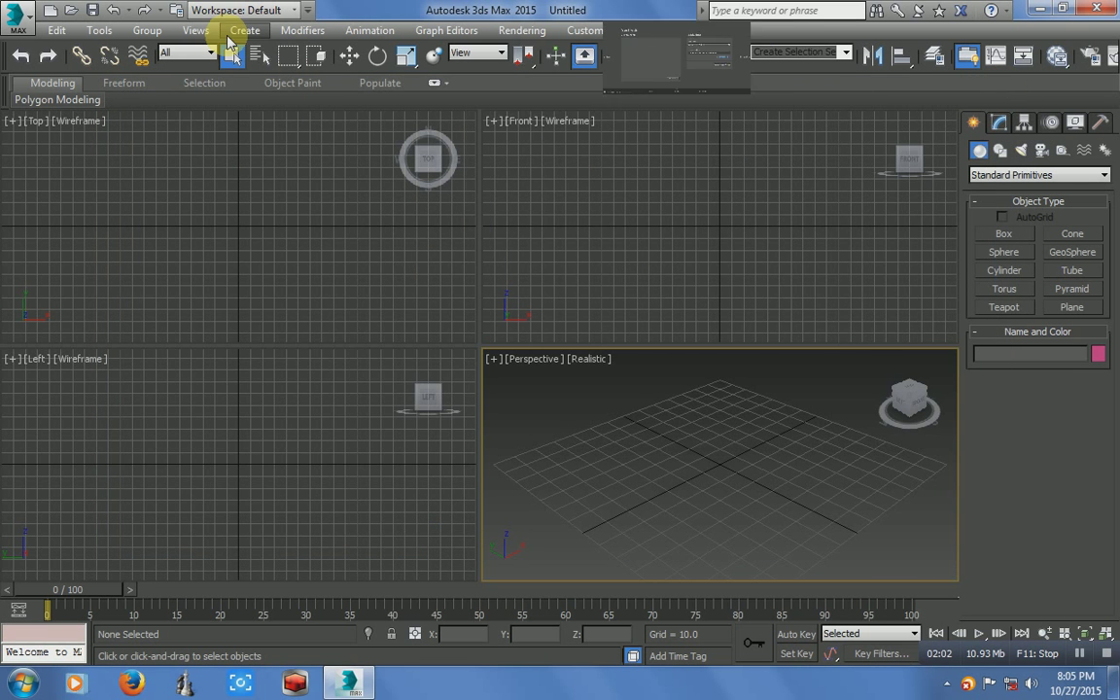
click(508, 32)
click(525, 72)
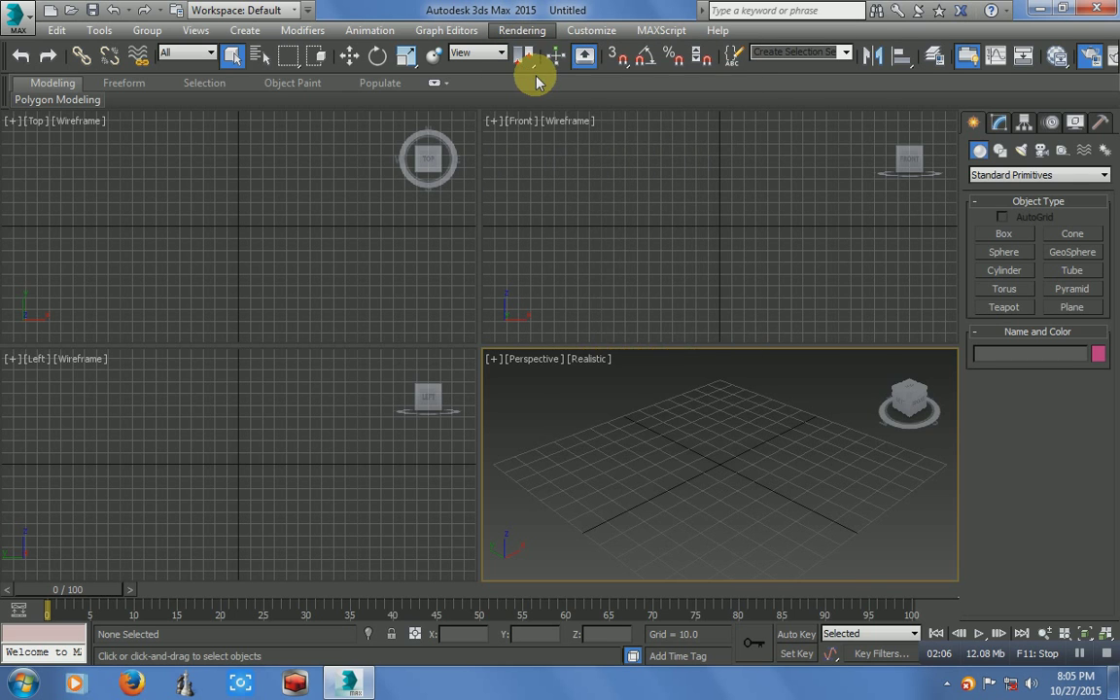
drag(861, 188, 854, 489)
click(751, 537)
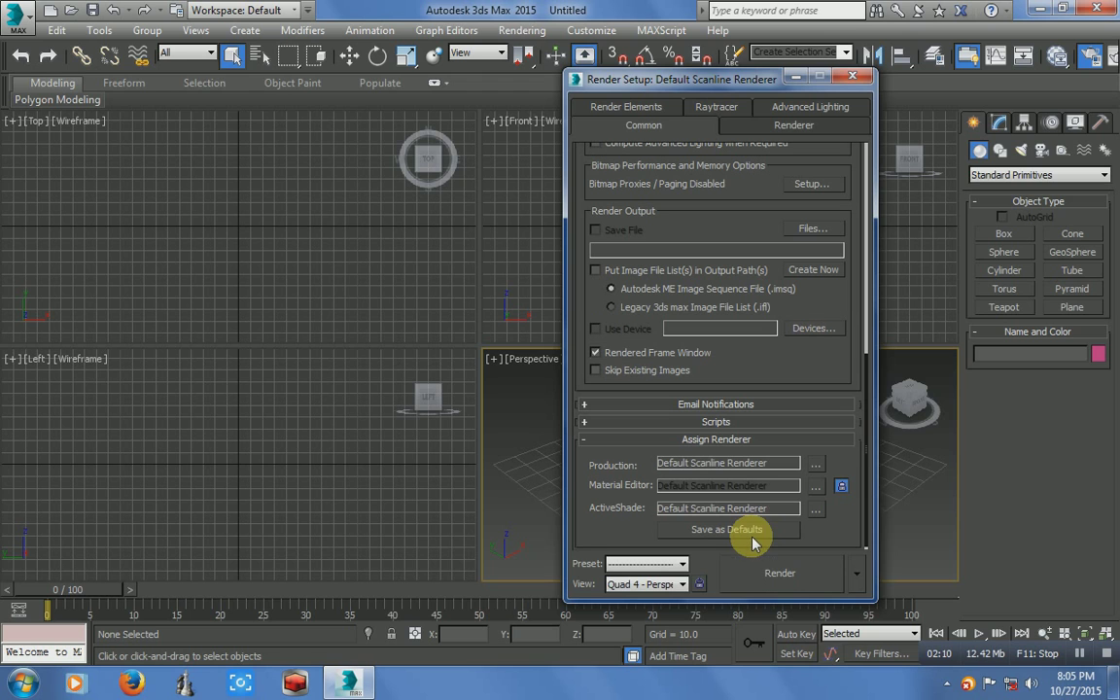
click(817, 464)
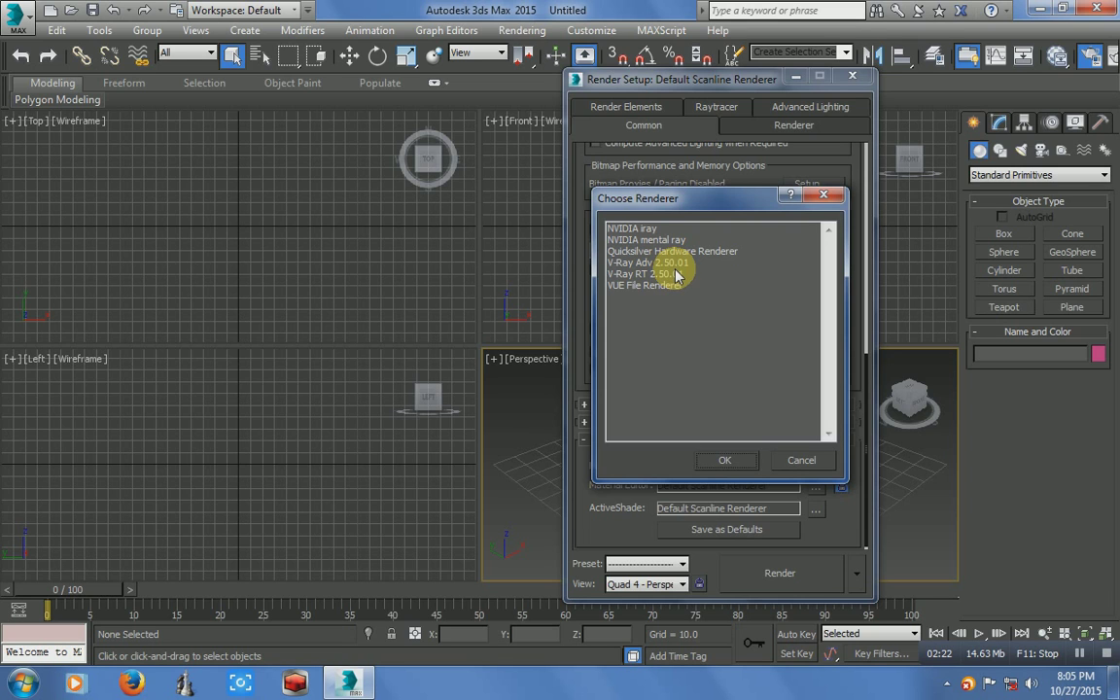
click(744, 461)
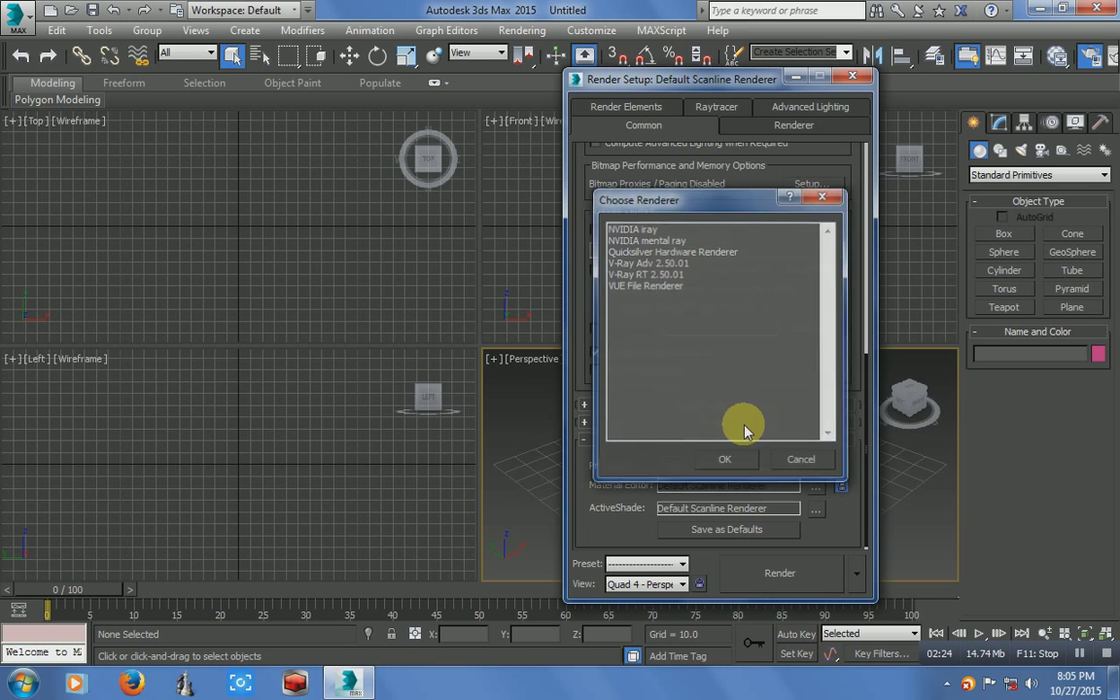
click(853, 78)
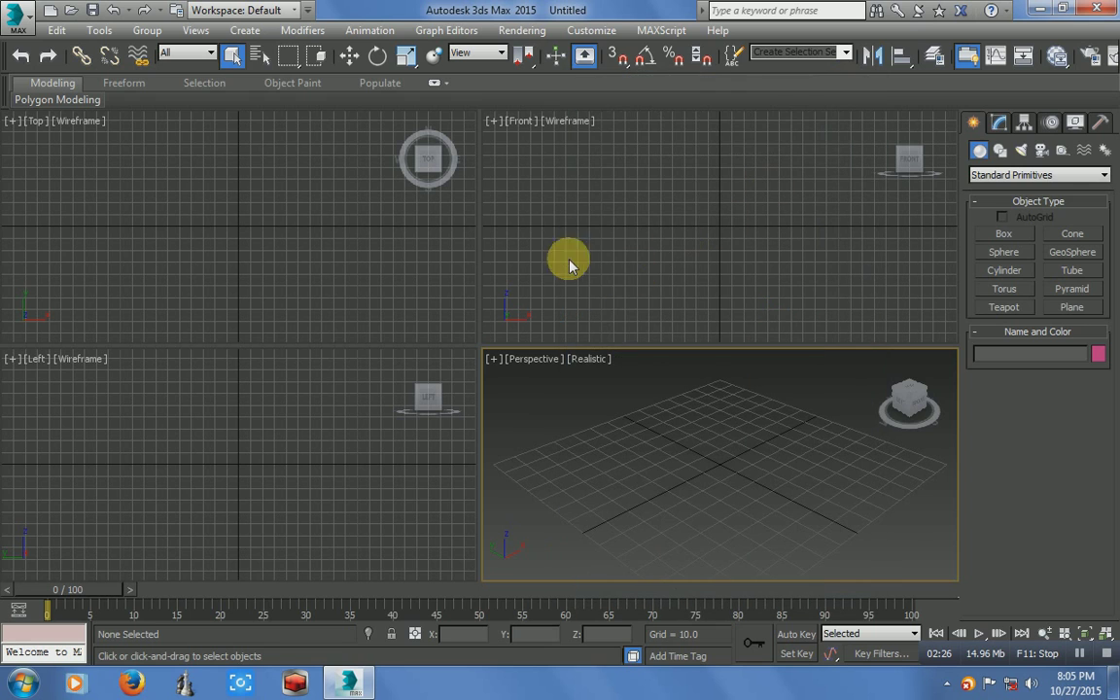